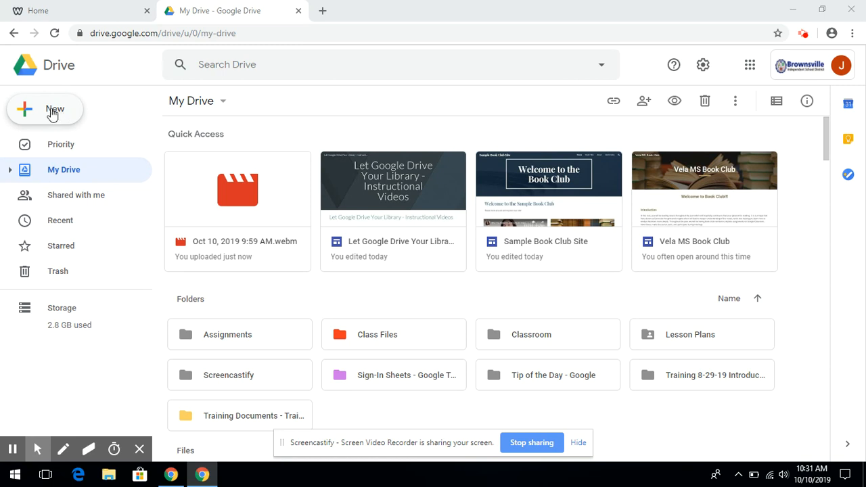
- Switch from Google Drive to Google Classroom to view the list of classes
left_click(749, 67)
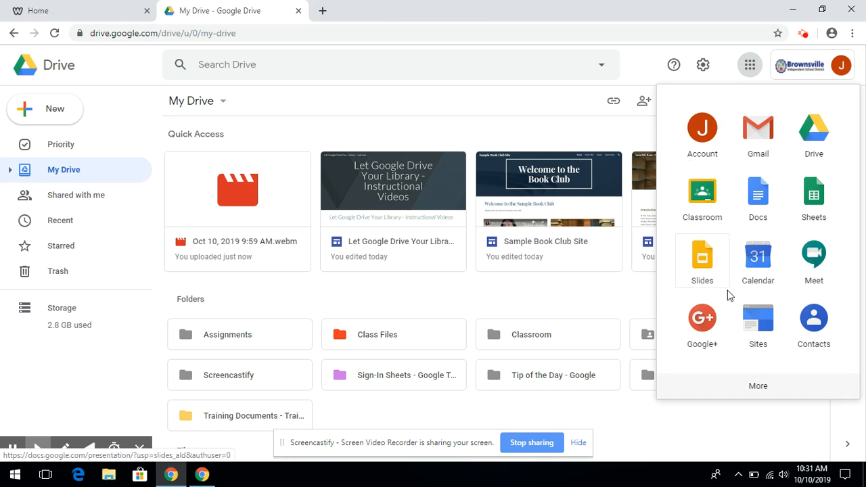
left_click(762, 387)
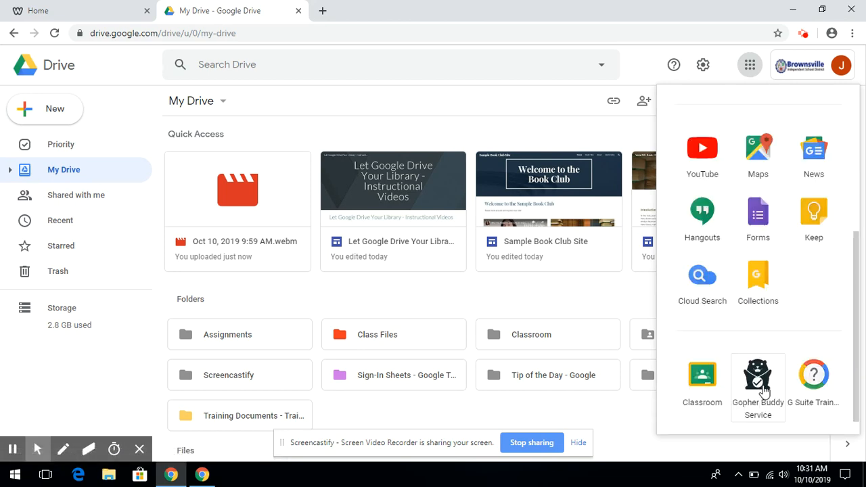
scroll(765, 173, "up", 5)
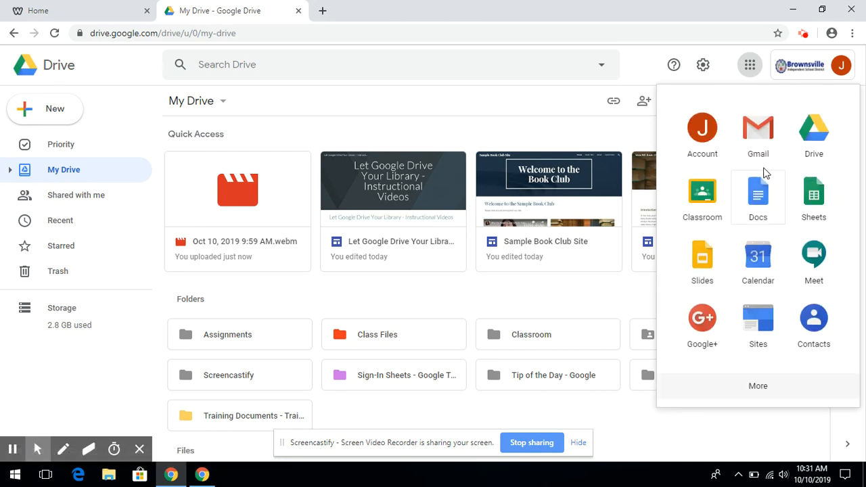
left_click(701, 196)
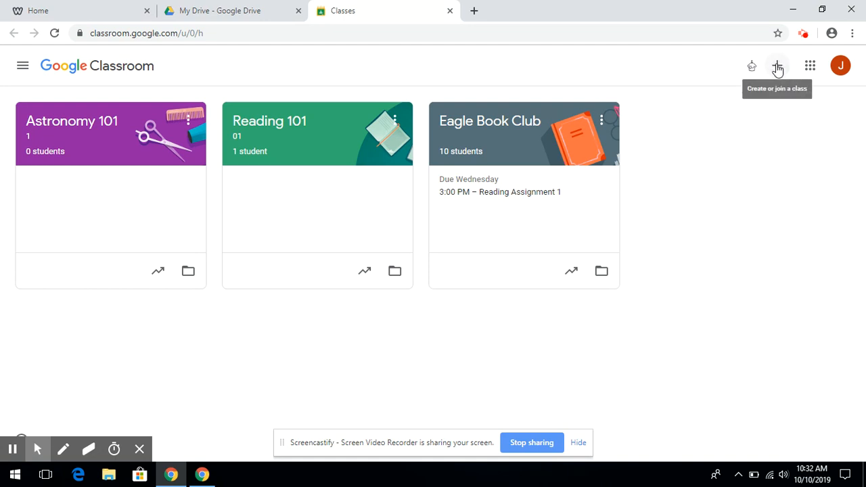
- Create a class named "Sample Book Club" with section "N/A", subject "Library" and room "Library"
left_click(776, 67)
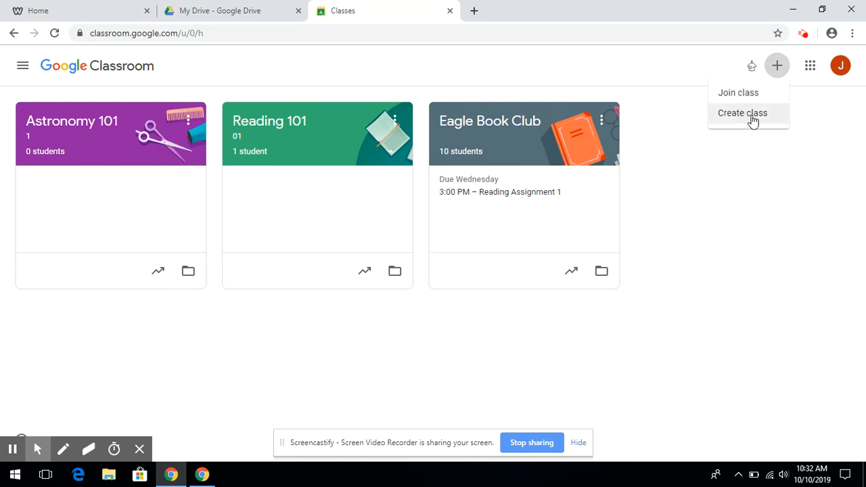
left_click(769, 116)
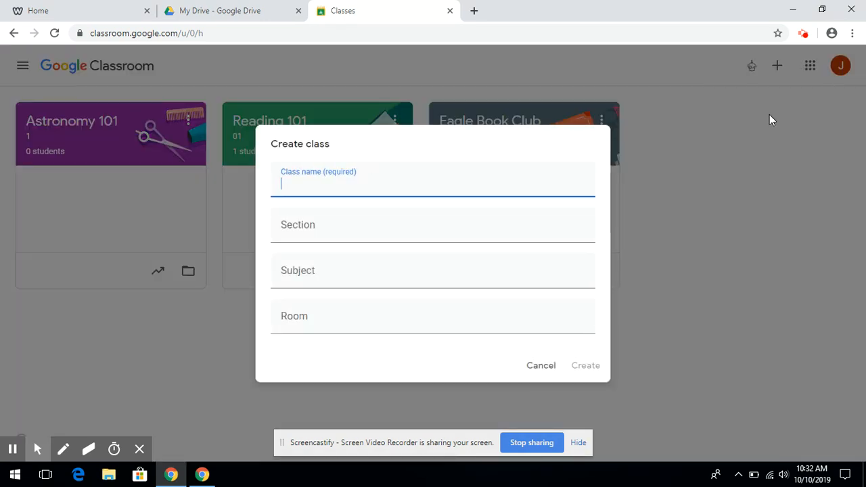
type("Sample B")
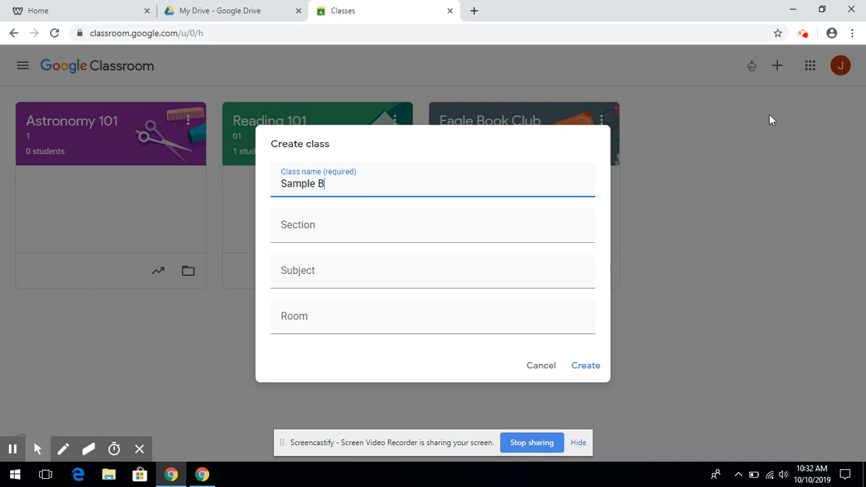
type("ook Club")
left_click(346, 232)
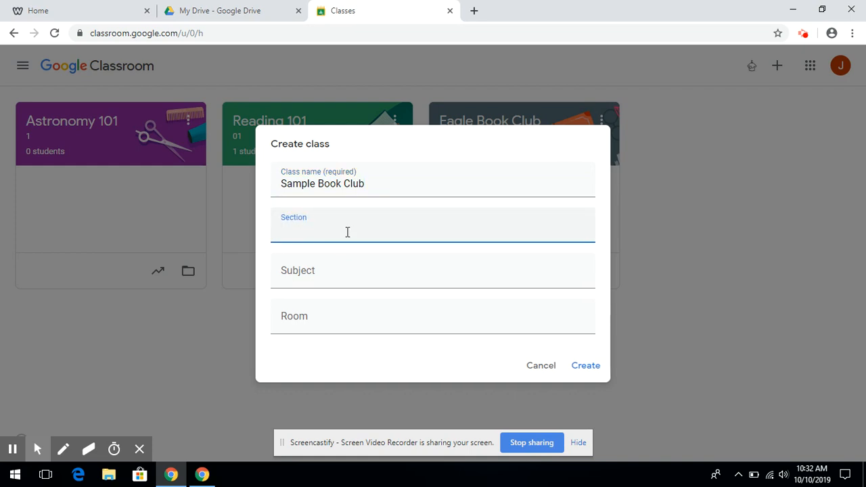
type("N/A")
left_click(336, 280)
type("Library")
left_click(334, 323)
type("Library")
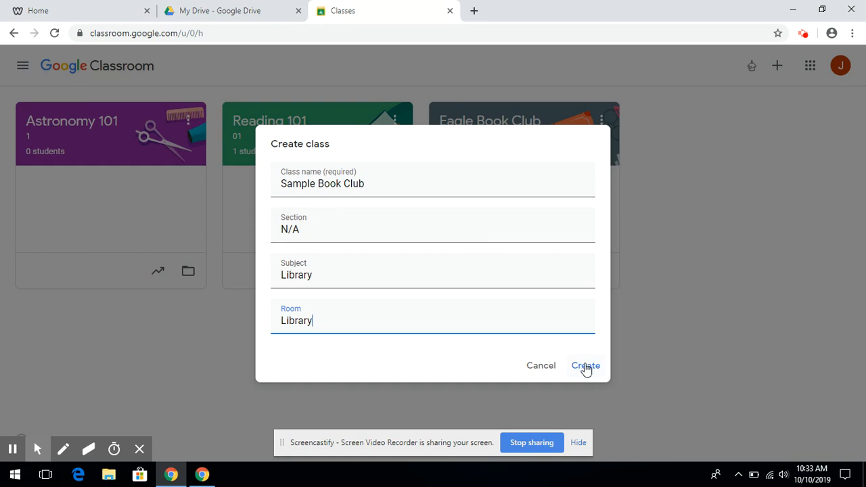
left_click(586, 366)
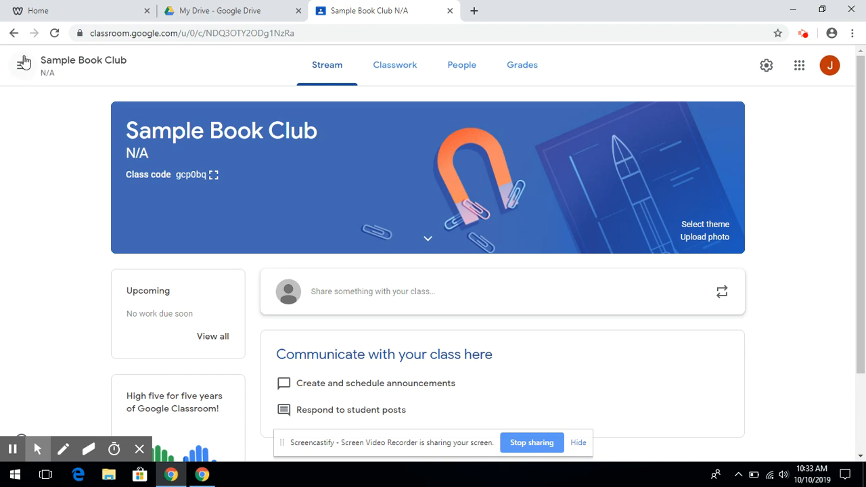
- Review the Classroom settings for email, comment and teaching notifications, including the expanded per-class notification options
left_click(25, 64)
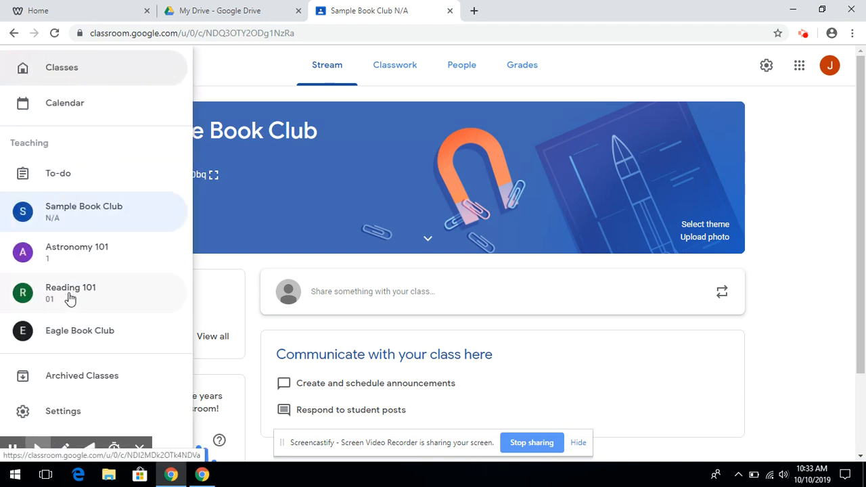
left_click(63, 411)
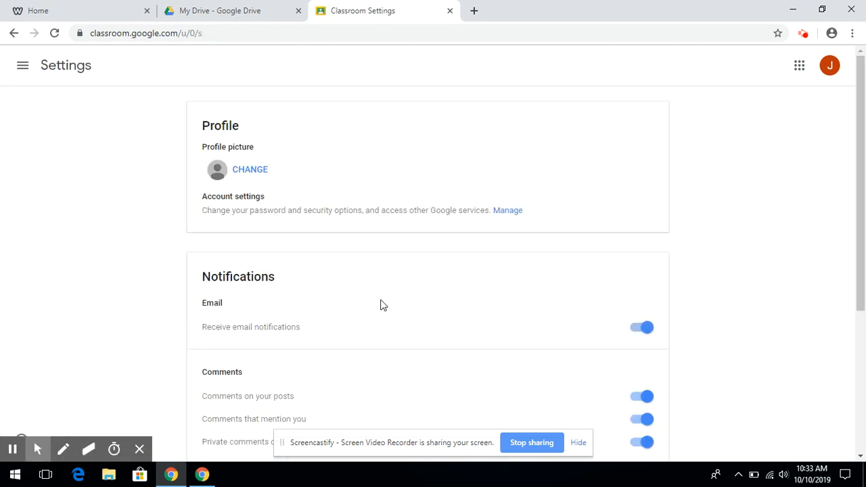
scroll(380, 305, "down", 3)
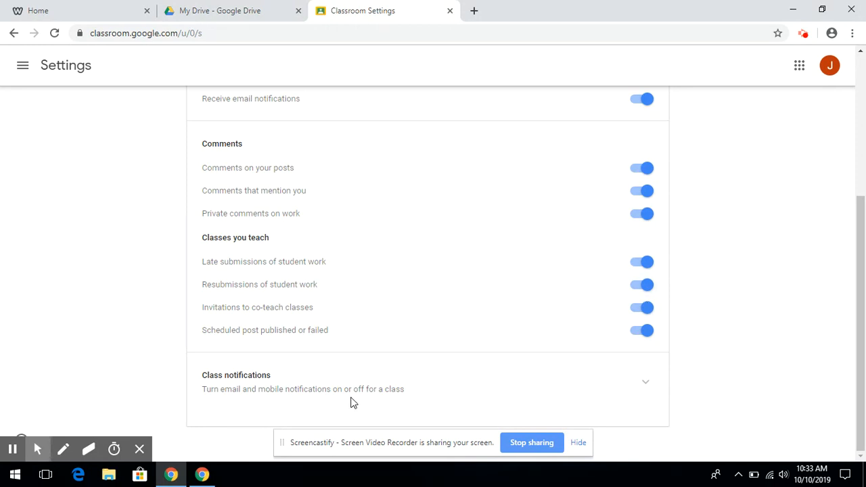
left_click(645, 385)
scroll(512, 396, "down", 1)
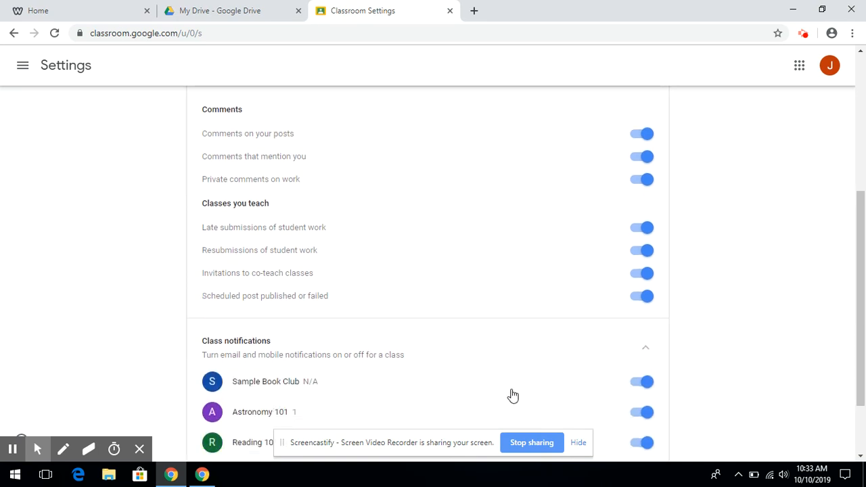
scroll(512, 396, "up", 3)
scroll(512, 397, "down", 4)
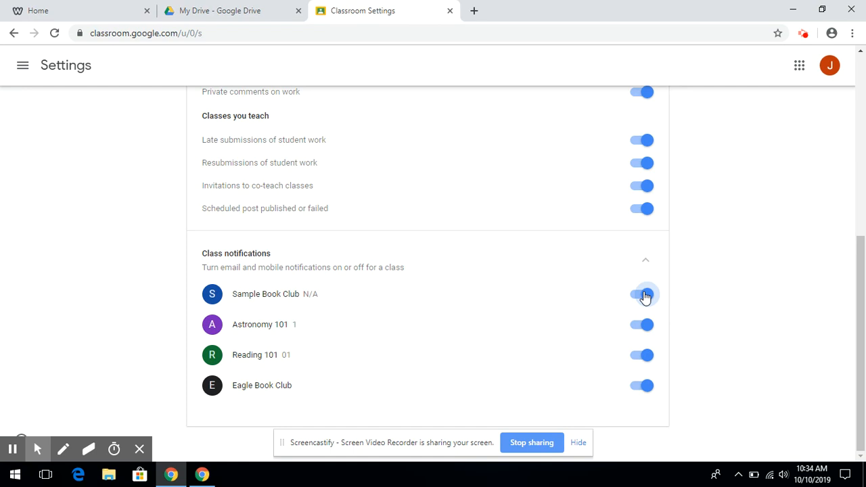
scroll(645, 298, "up", 5)
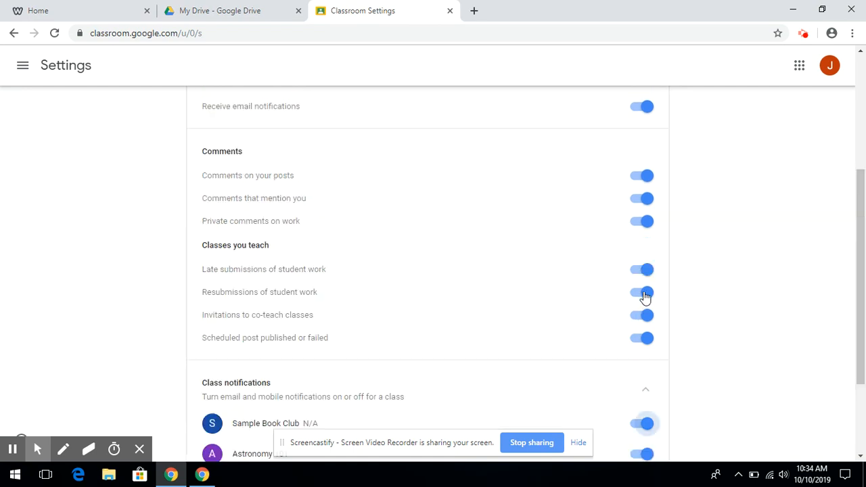
- Return to the Sample Book Club class and display its class code enlarged, closing the display after viewing
left_click(24, 67)
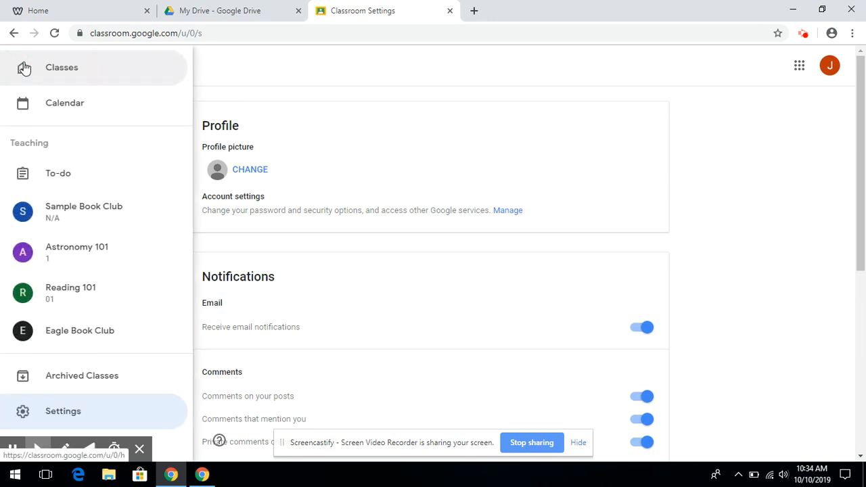
left_click(82, 205)
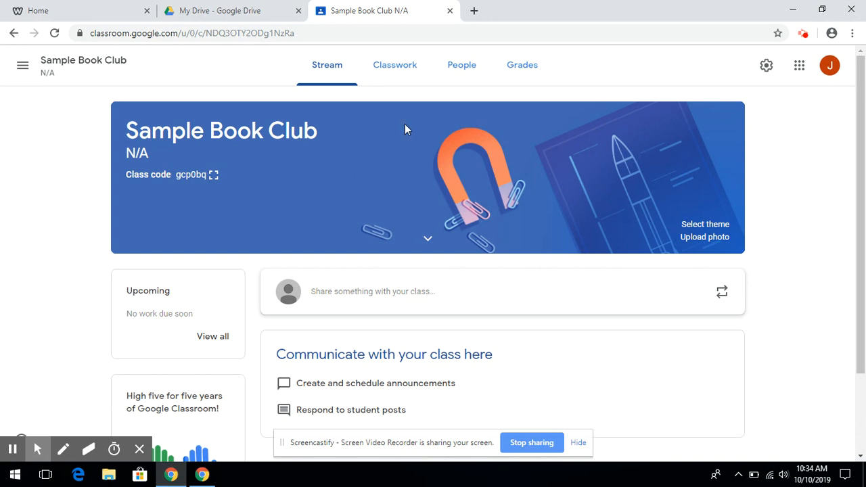
left_click(213, 174)
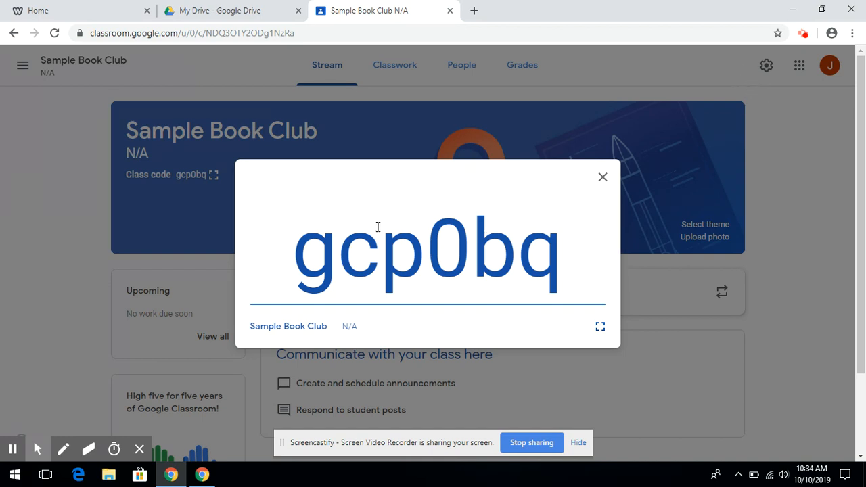
left_click(602, 177)
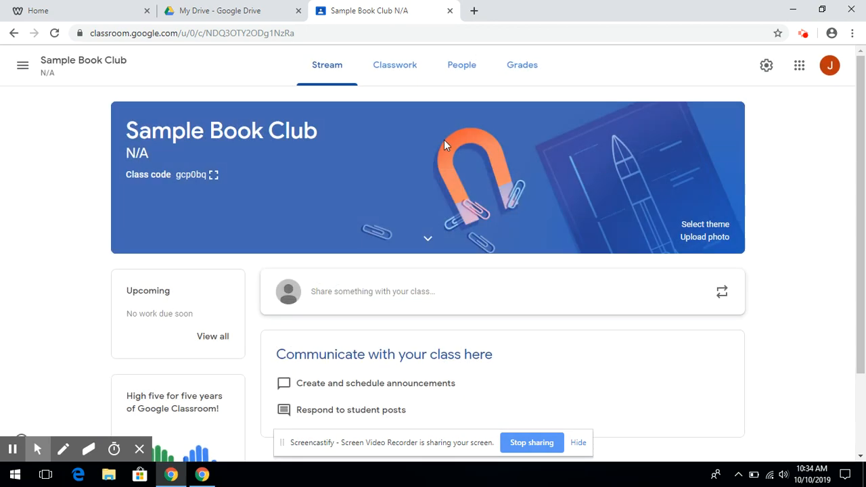
- Search for a student by first name and invite the matching person to the Sample Book Club class as a student
left_click(465, 65)
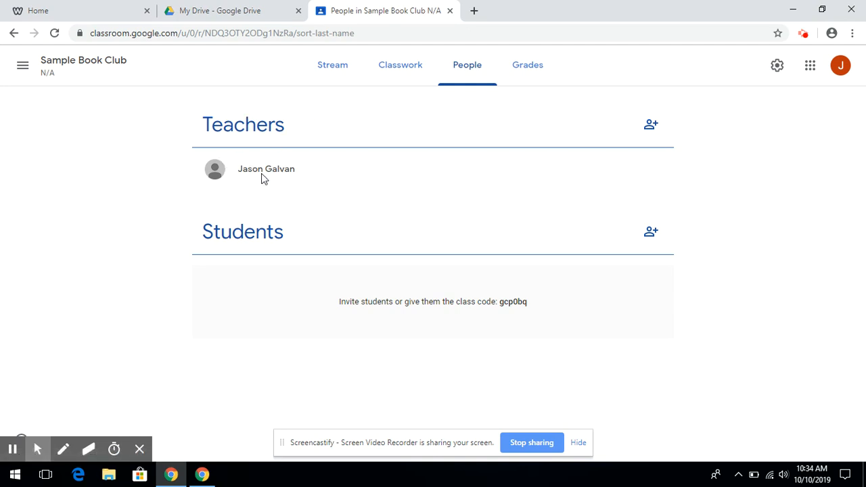
left_click(652, 233)
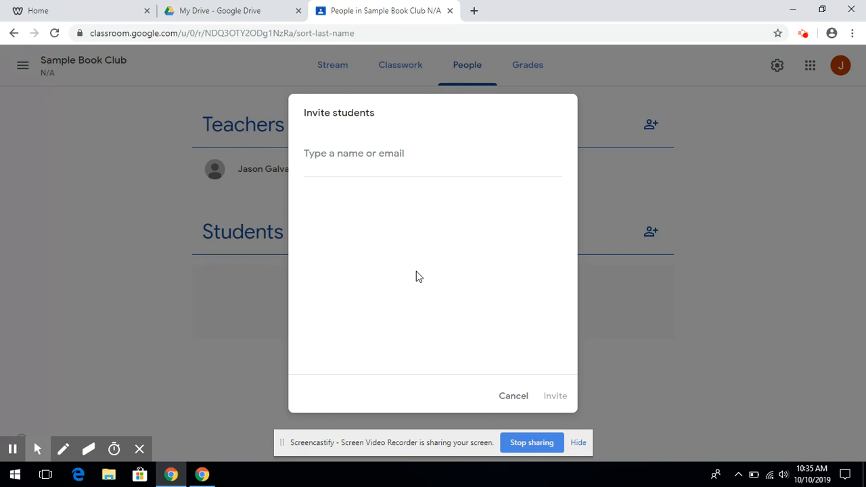
type("carolina")
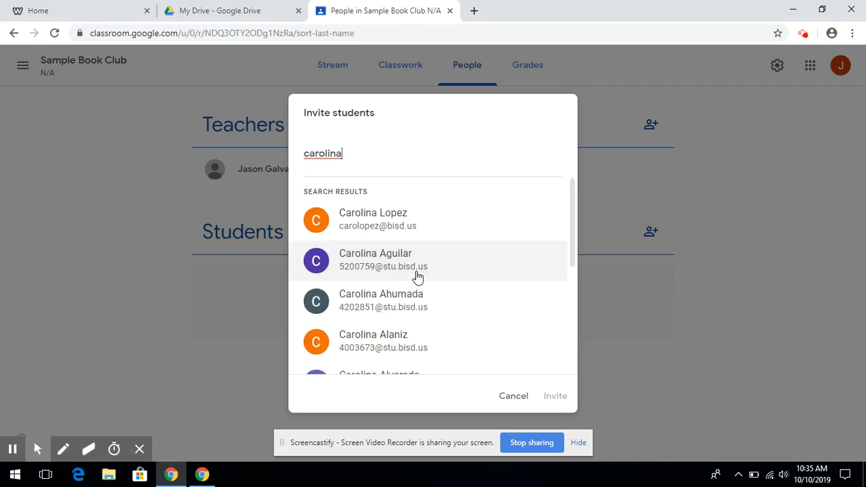
left_click(371, 224)
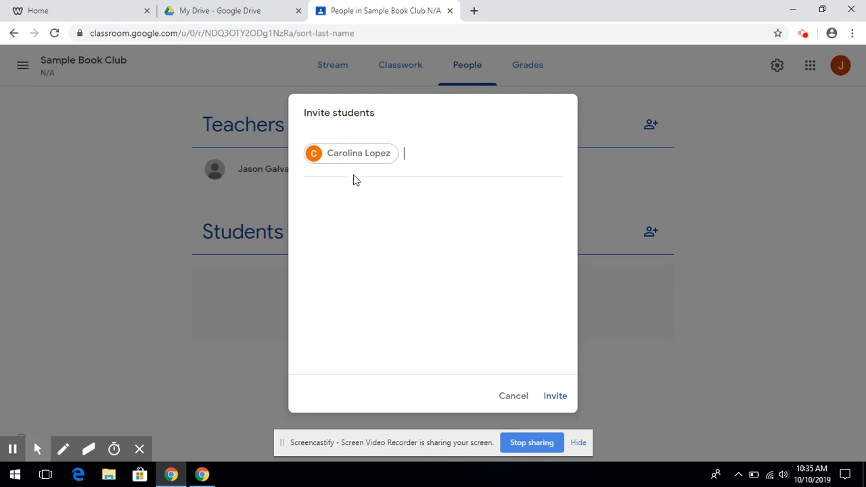
left_click(555, 399)
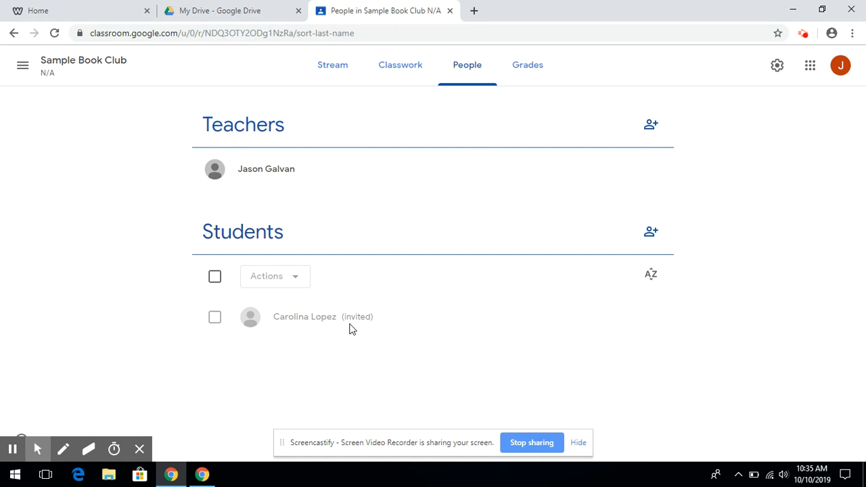
- Start a new classwork assignment for Sample Book Club titled "Make a discussion post"
left_click(399, 73)
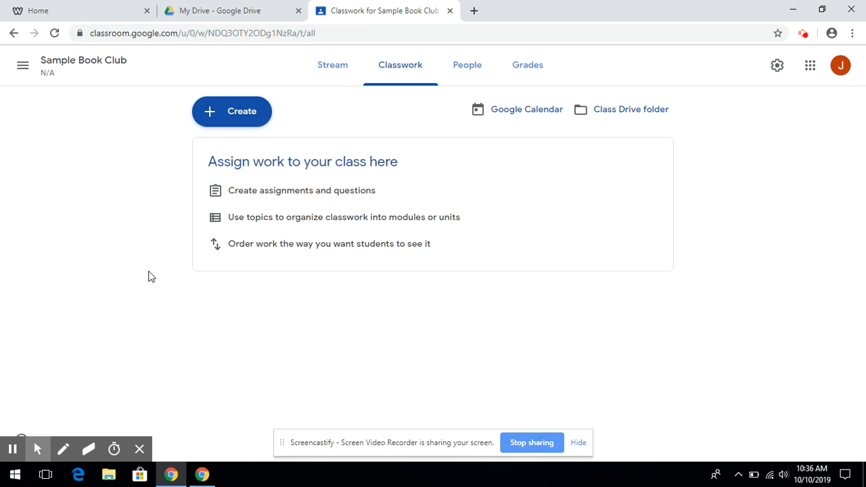
left_click(243, 114)
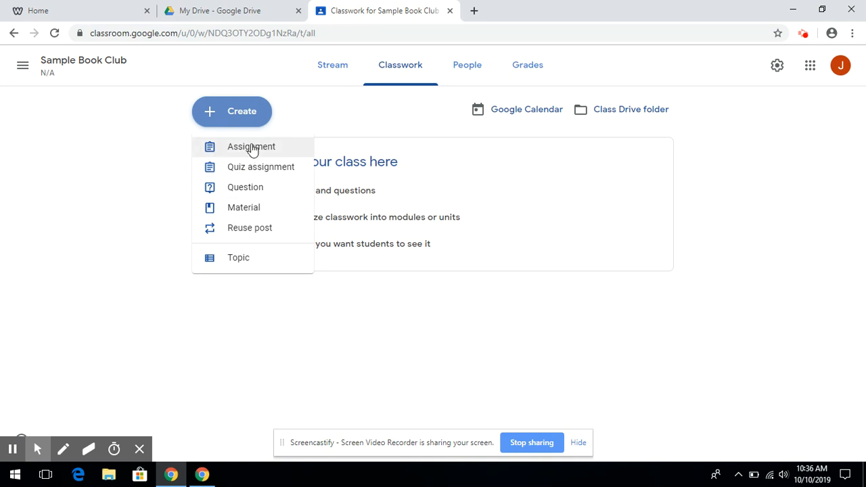
left_click(251, 150)
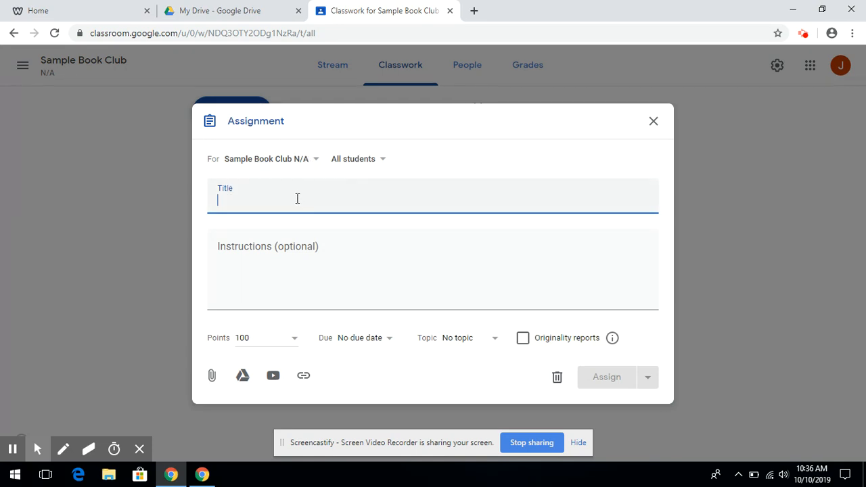
type("Ma")
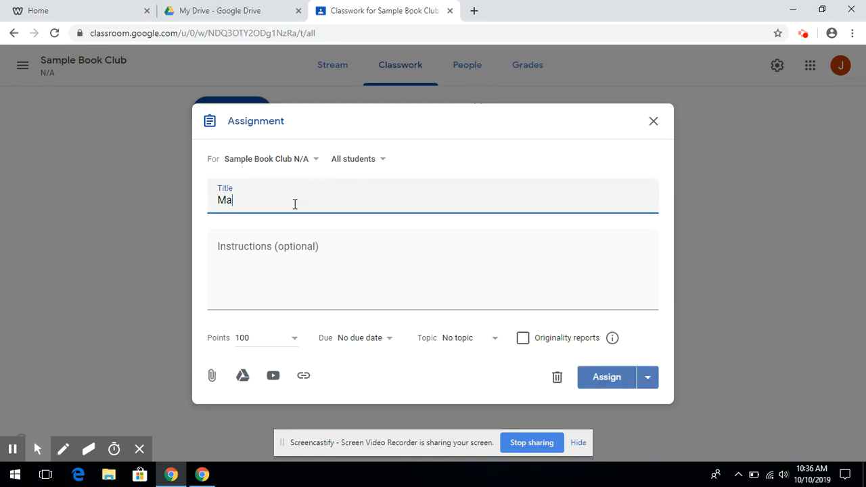
type("ke a discussion post")
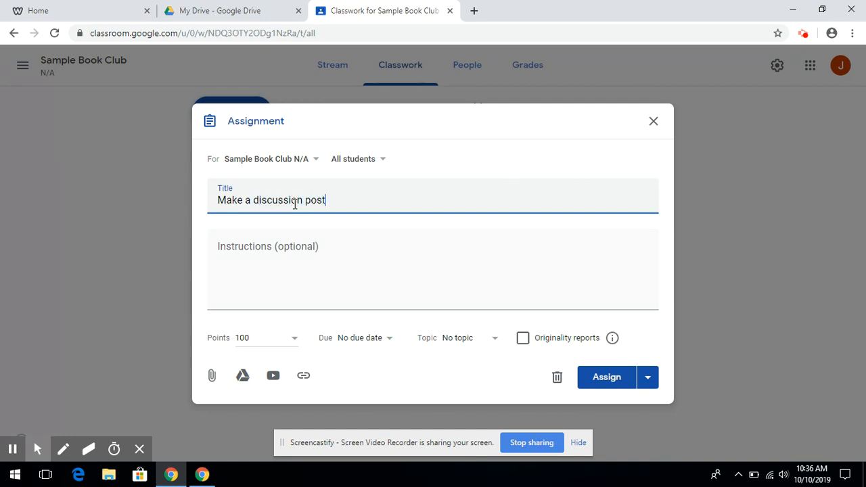
- Begin the instructions: "Post 3 times on the main classroom page stream regarding things you read in this week's chapters. You could post on things that surprised you,"
left_click(293, 245)
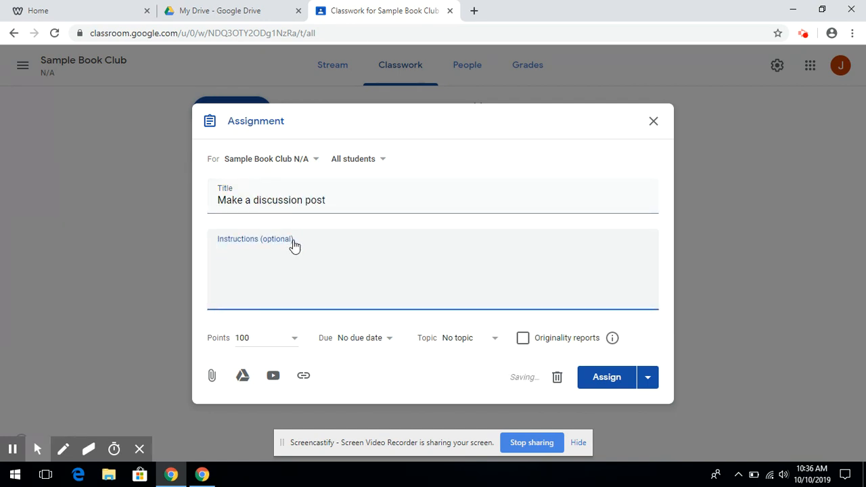
type("Post 3 times on the mai")
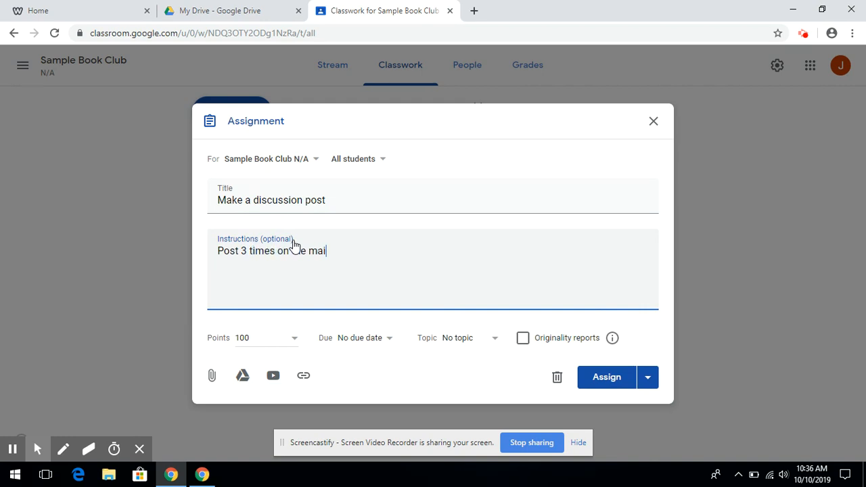
type("n classroom page")
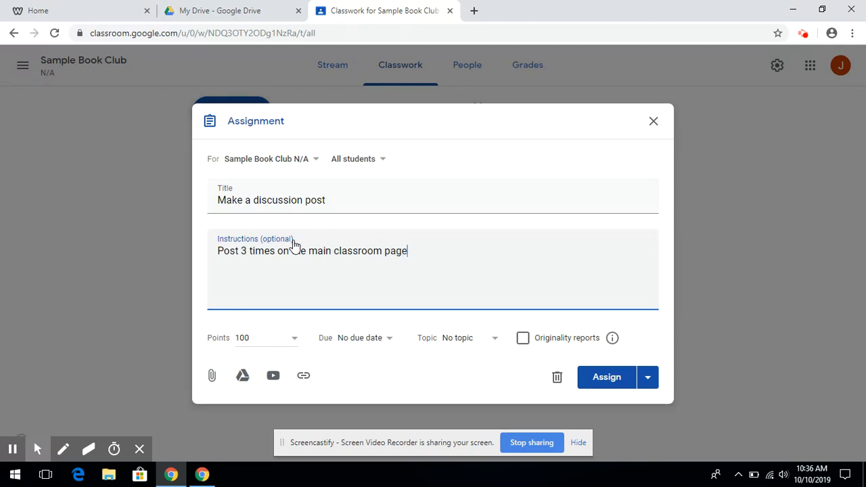
type(" stream regarding things you readi")
key("BackSpace")
type("in this week")
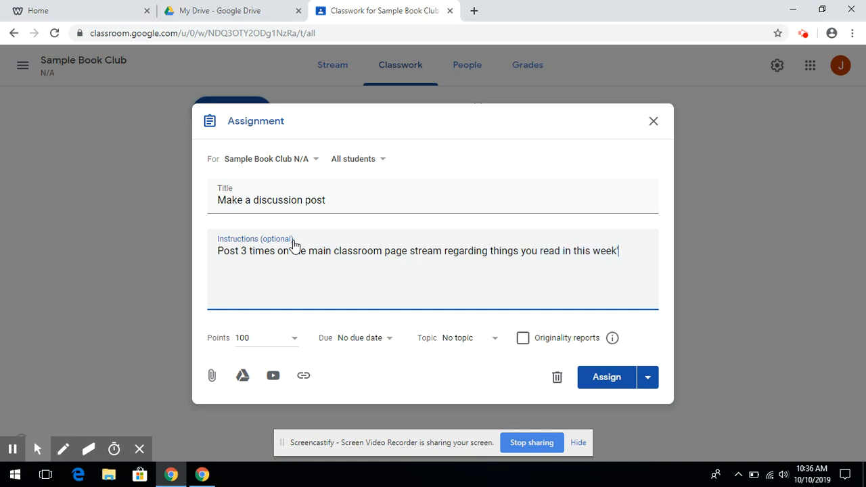
type("'s chapters.  You could post on things that surprised you, ")
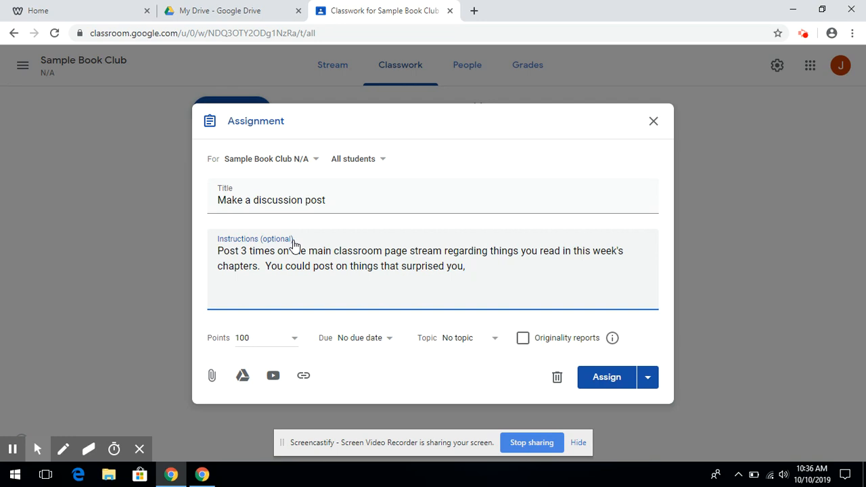
- Finish the instructions with "characters you liked, settings that seemed interesting, or anything else of note. You can also reply to other students' posts."
type("characters you liked, ")
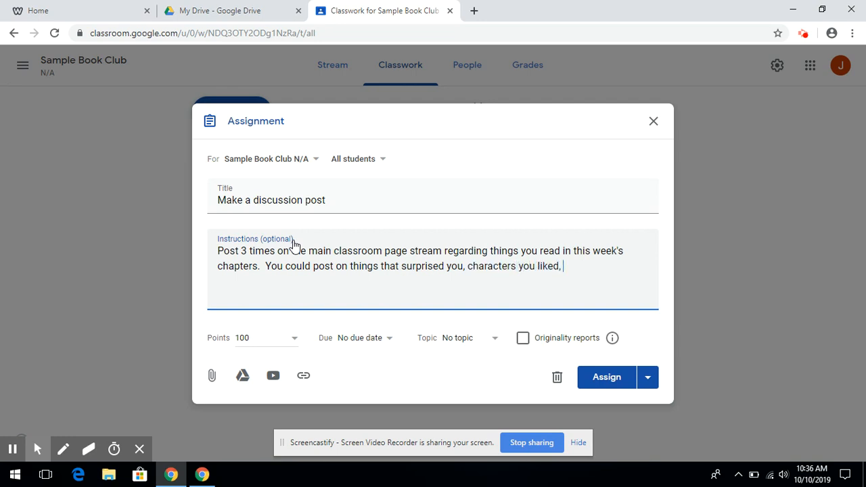
type("settings that seemed interesti")
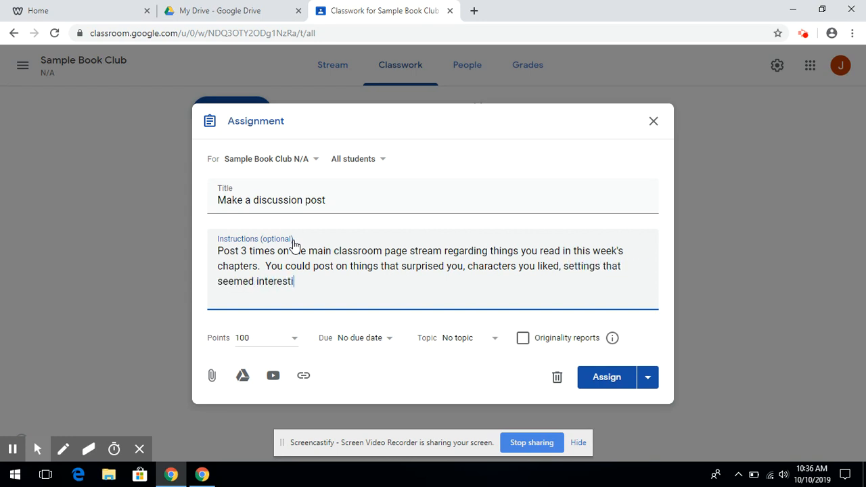
type("ng, or anything els")
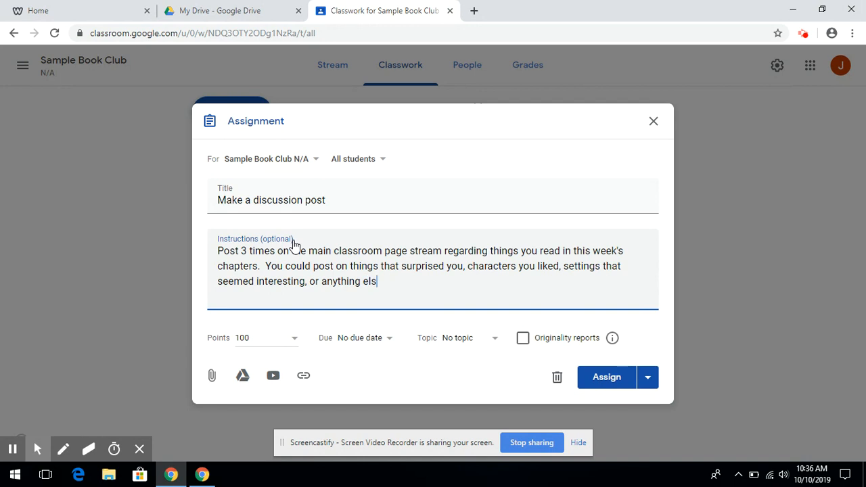
type("e of note.  You can also repl")
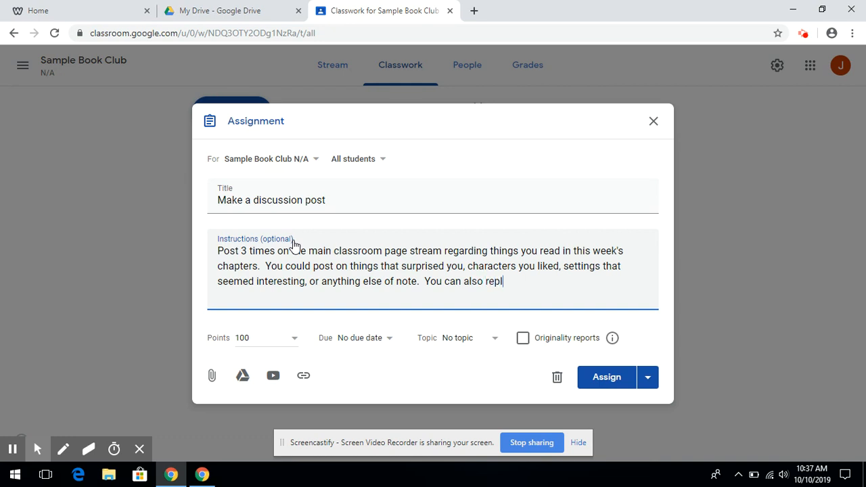
type("y to other students")
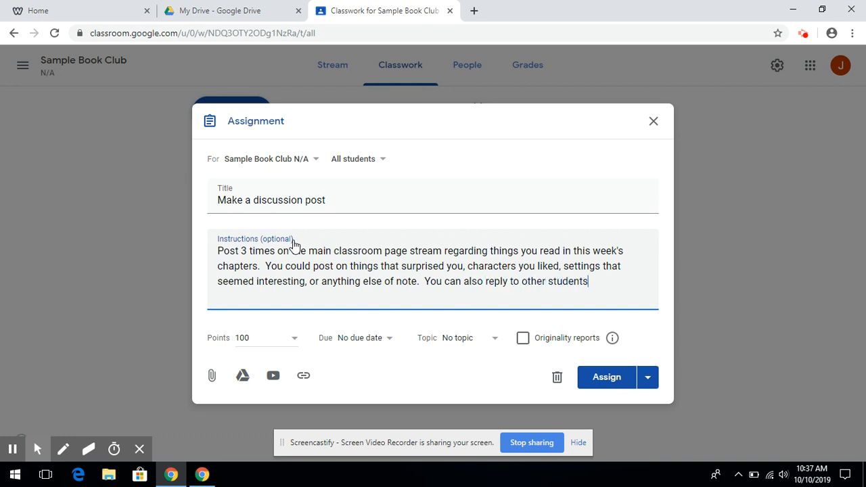
type("' posts.")
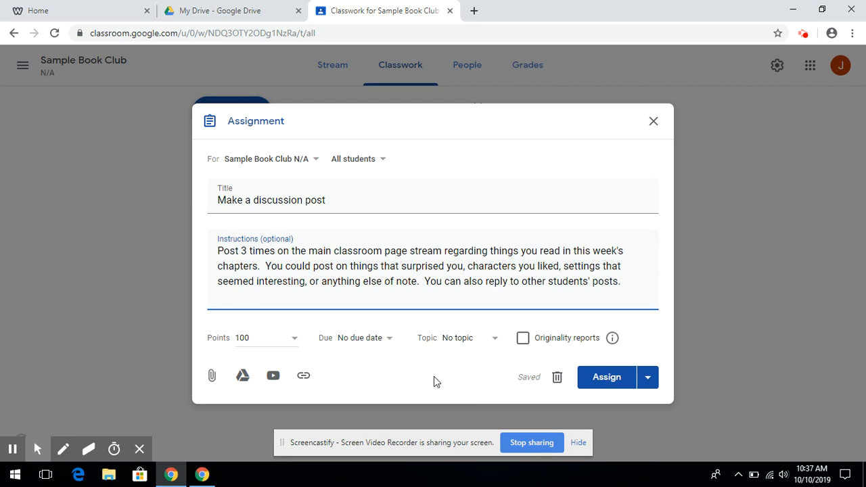
- Set the assignment's due date to Oct 16, 2019, without a due time
left_click(383, 342)
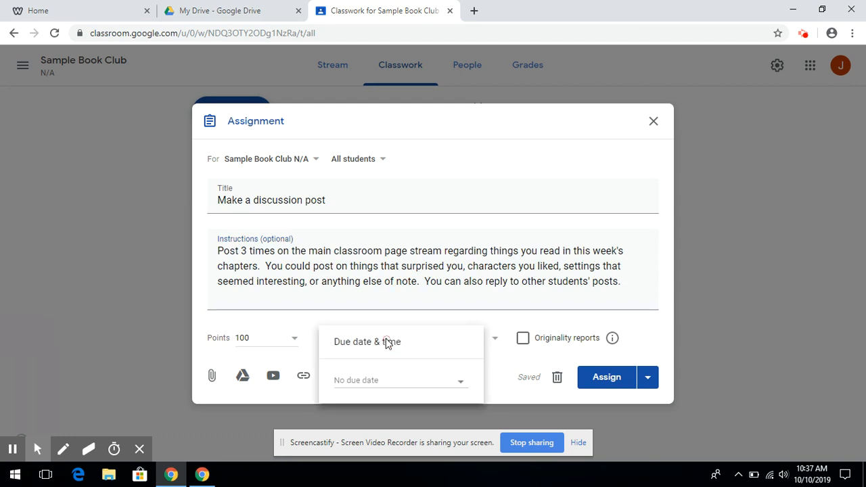
left_click(405, 387)
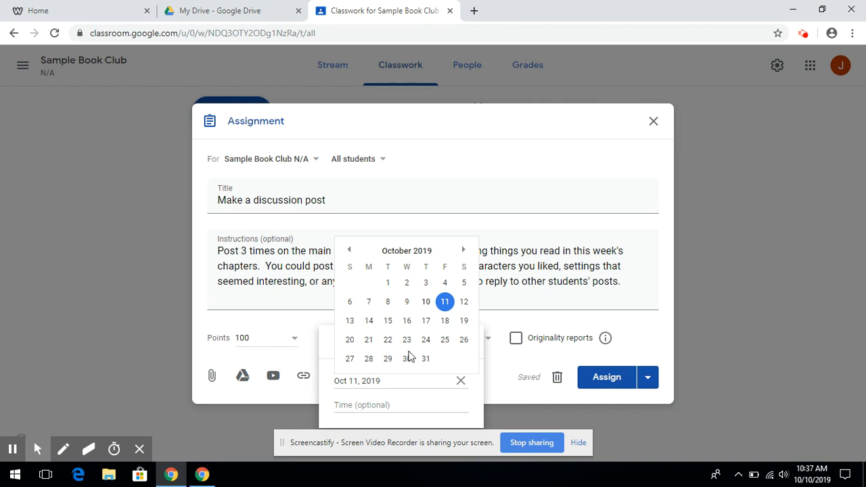
left_click(406, 320)
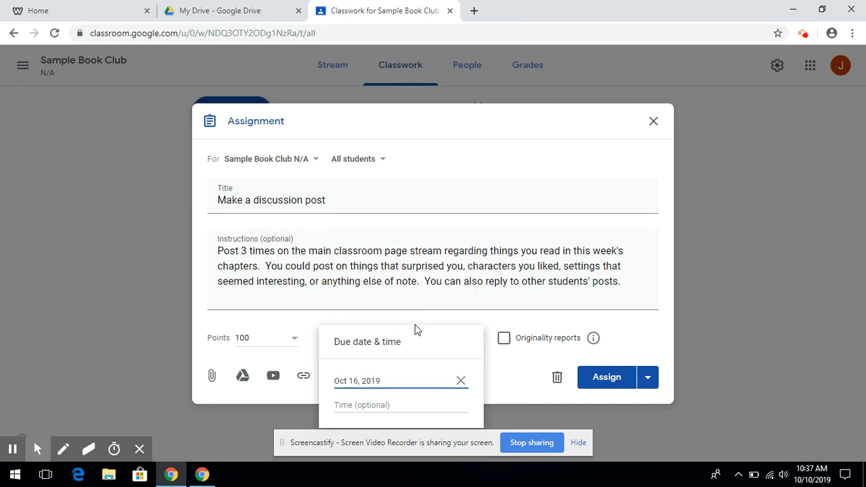
left_click(512, 396)
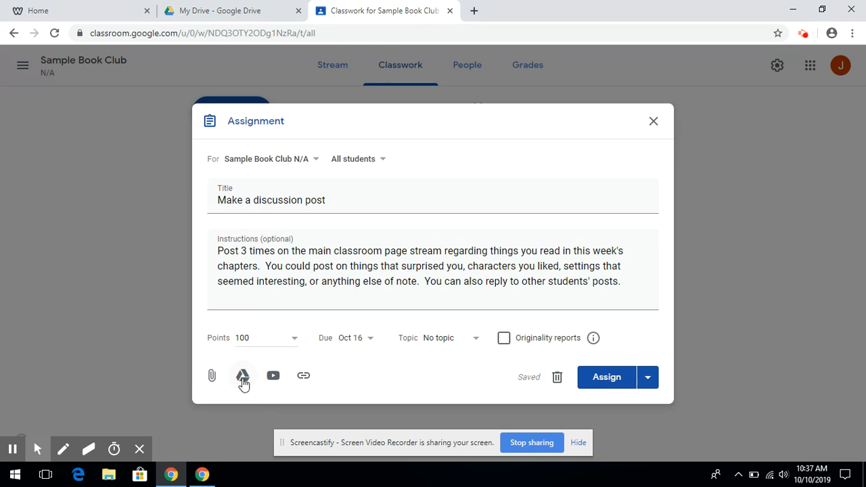
- Attach the video "Oct 7, 2019 4:38 PM.webm" from the Screencastify folder in My Drive and assign the work to all students
left_click(242, 377)
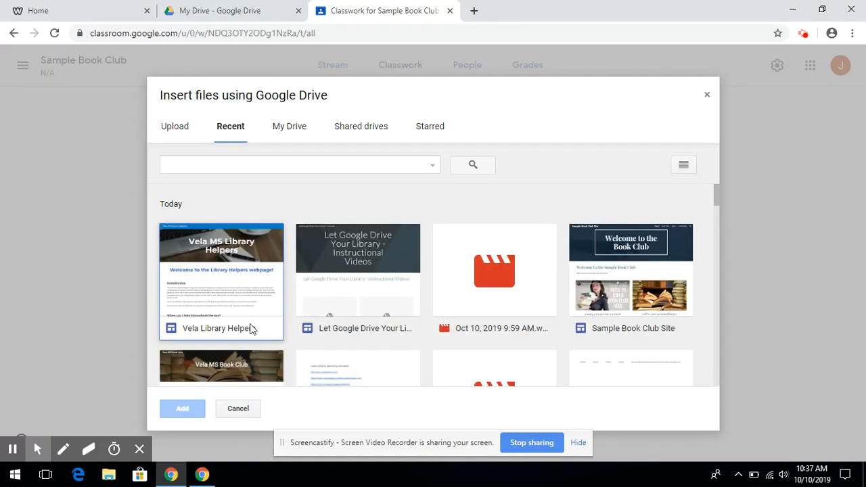
left_click(293, 130)
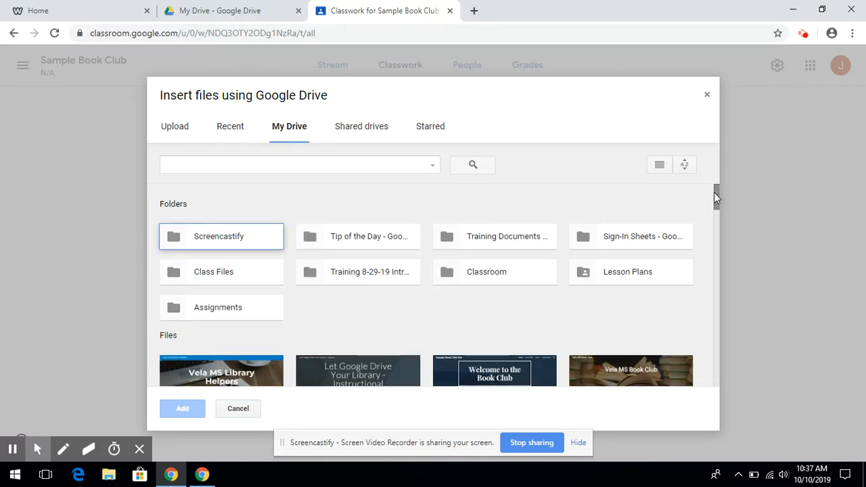
mouse_move(716, 194)
left_mouse_down()
mouse_move(712, 223)
mouse_move(715, 187)
left_mouse_up()
left_click(249, 234)
double_click(250, 234)
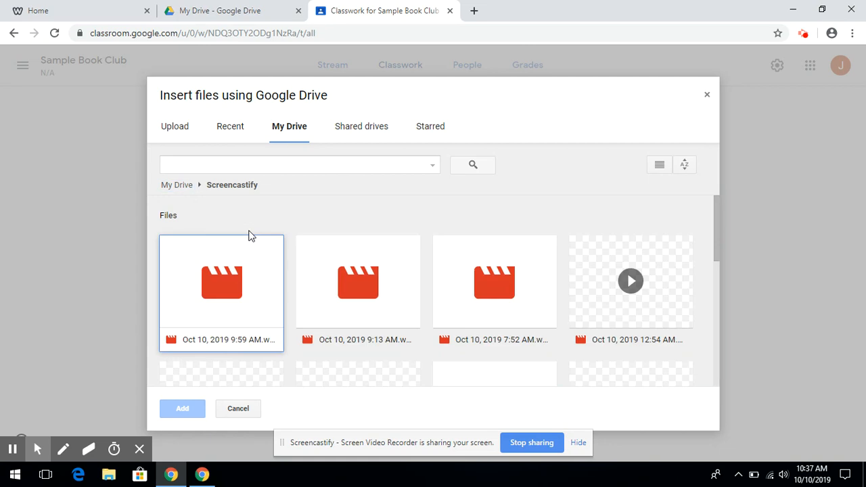
left_click_drag(715, 211, 703, 311)
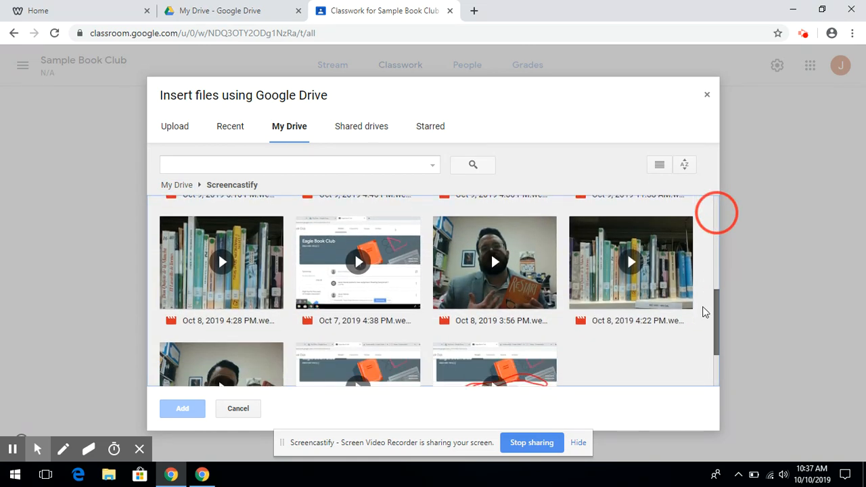
left_click(375, 292)
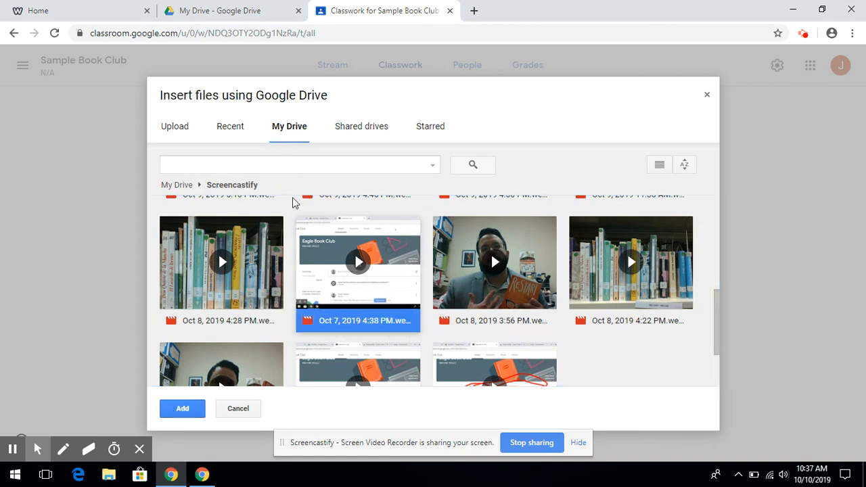
left_click(183, 409)
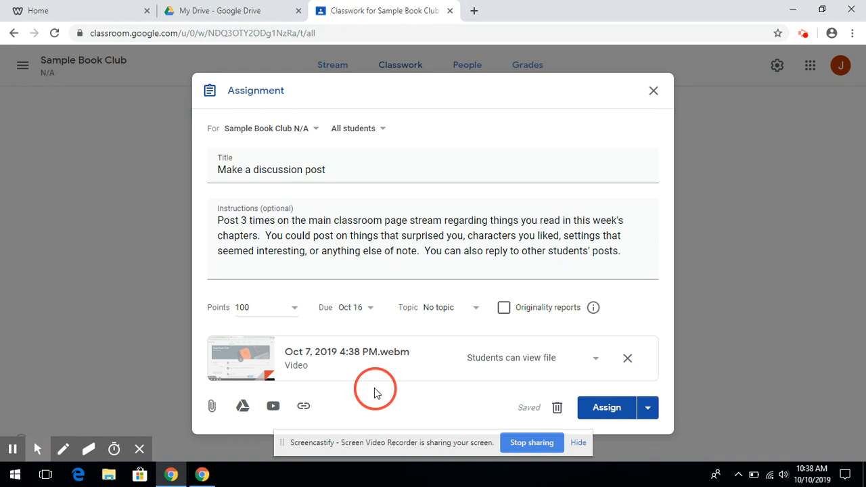
left_click(607, 408)
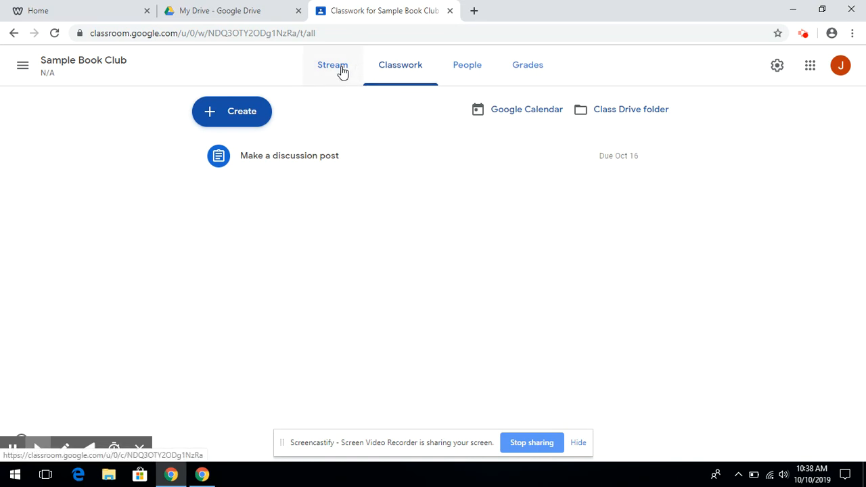
- Check the people listed in the Sample Book Club class and return to its classwork
left_click(456, 64)
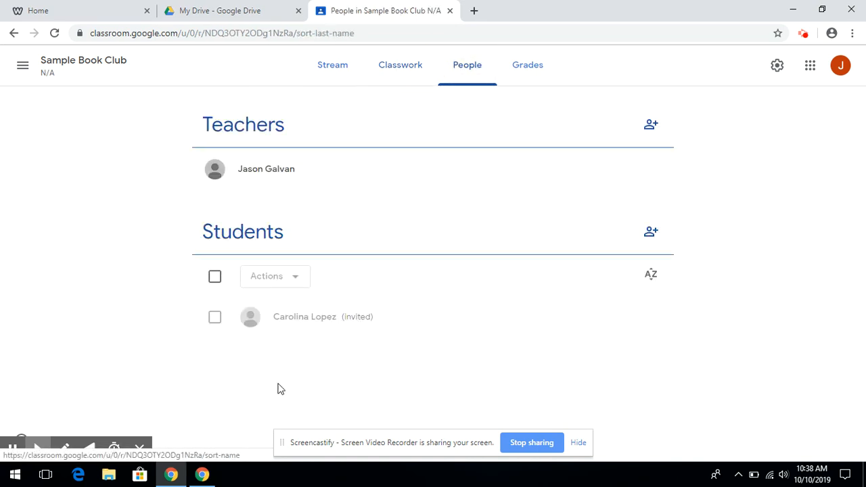
left_click(398, 77)
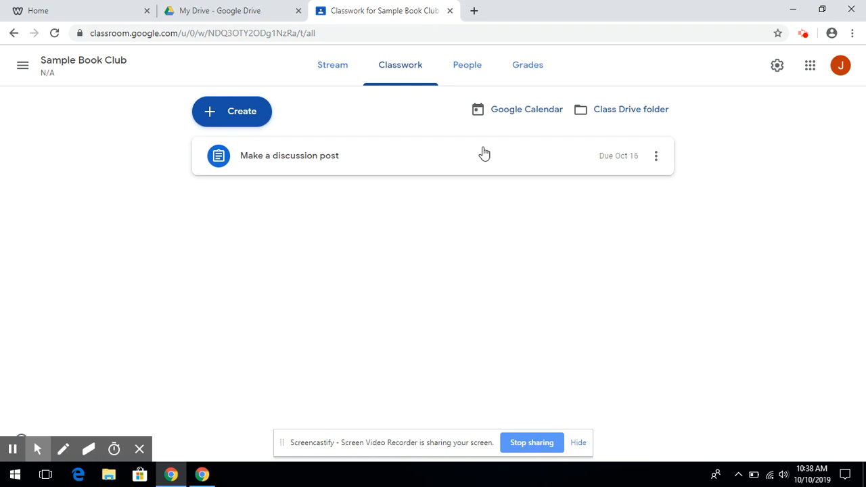
- Open the class's Google Calendar and hide the Eagle Book Club, Astronomy 101 1 and teacher's personal calendars, keeping Sample Book Club shown
left_click(515, 116)
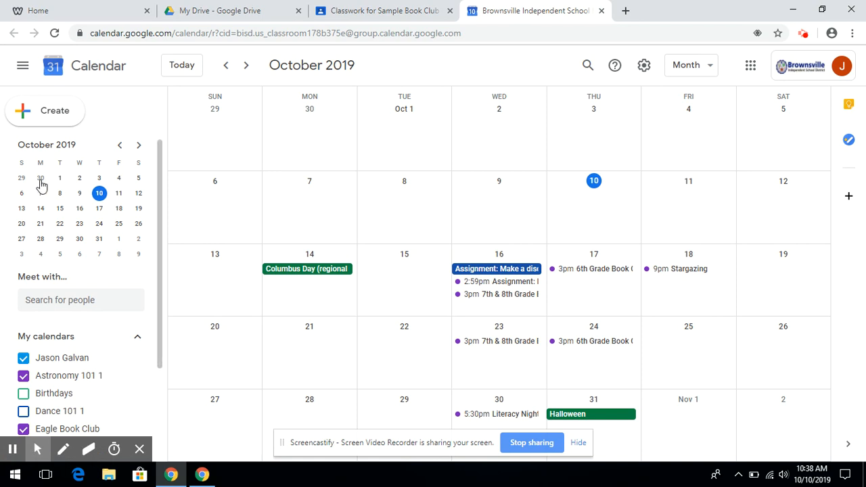
scroll(52, 349, "down", 1)
scroll(52, 349, "down", 3)
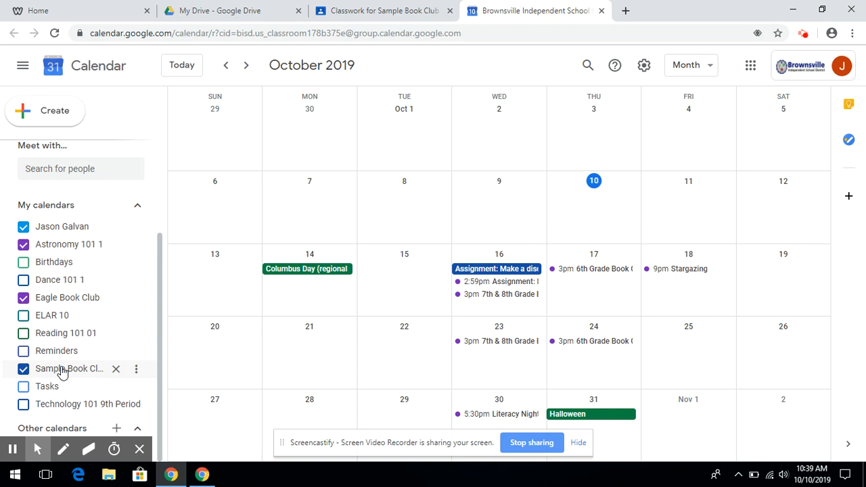
left_click(23, 297)
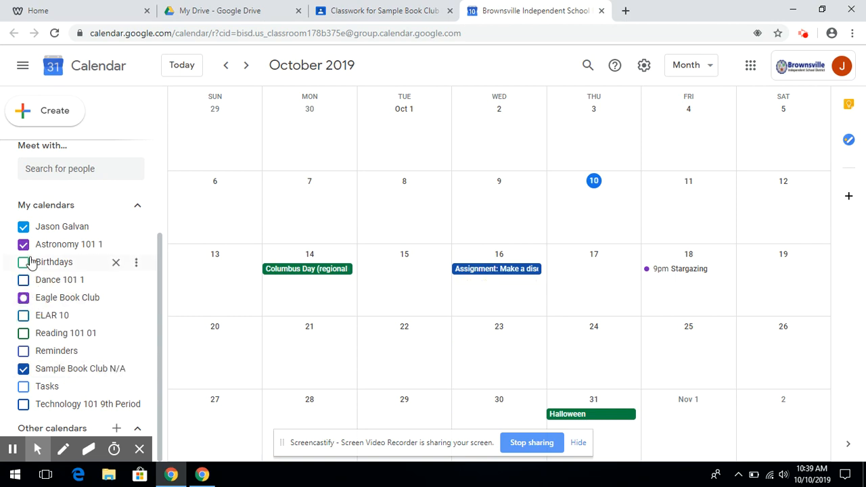
left_click(26, 246)
left_click(23, 228)
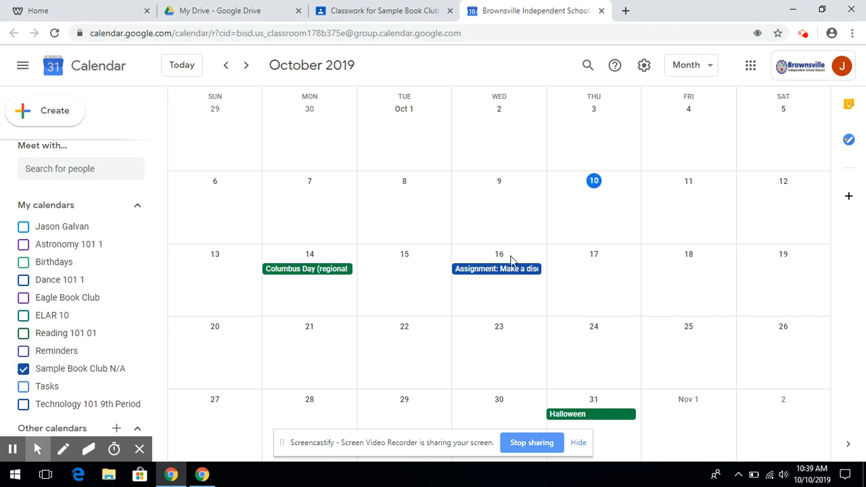
- View the details of the "Make a discussion post" assignment on October 16 in the calendar, closing them after reading
left_click(496, 271)
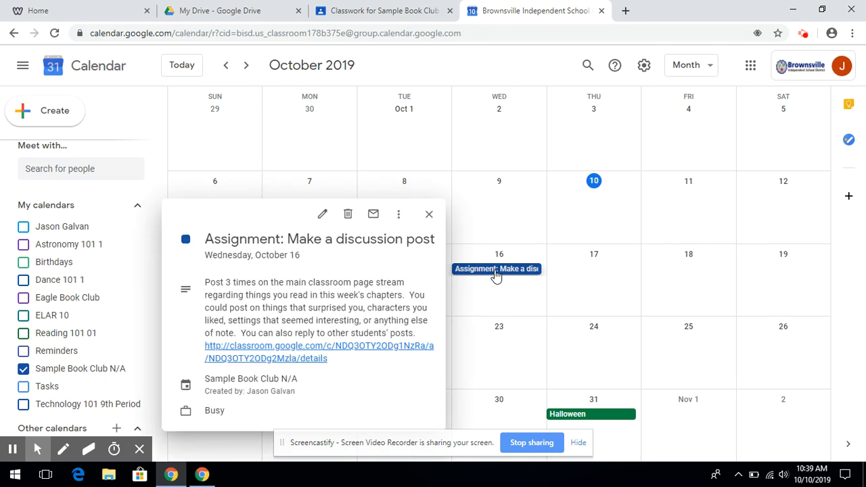
left_click(429, 215)
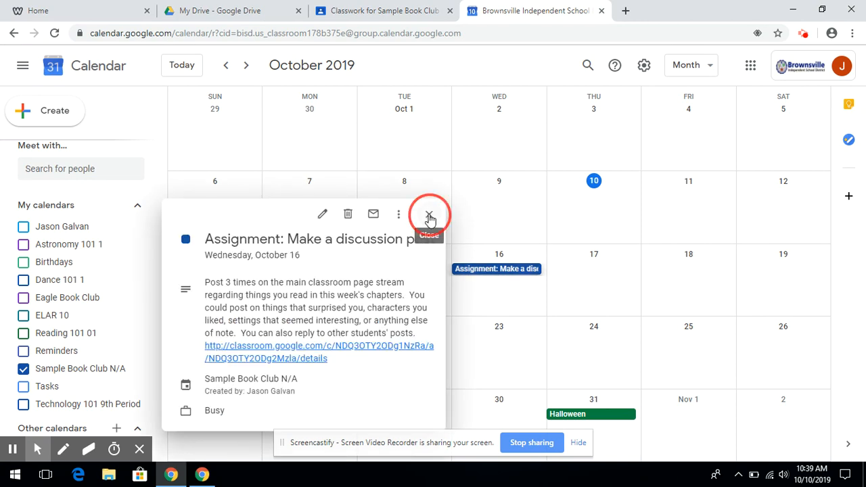
left_click(477, 269)
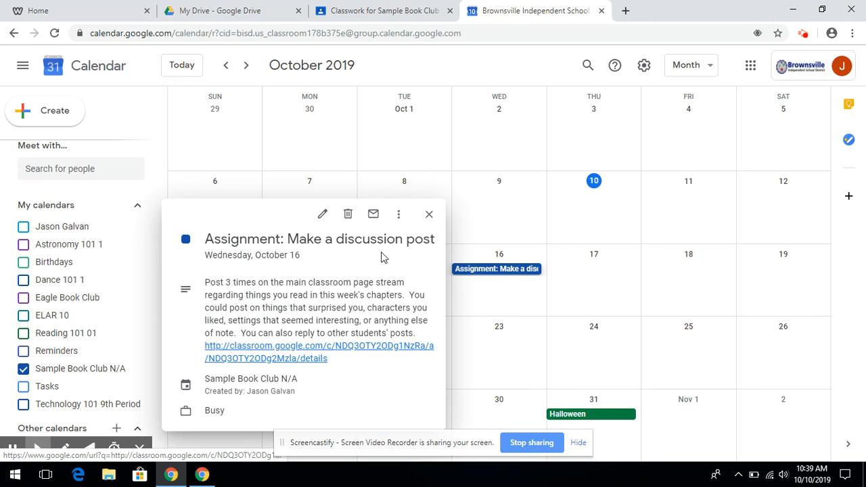
left_click(431, 215)
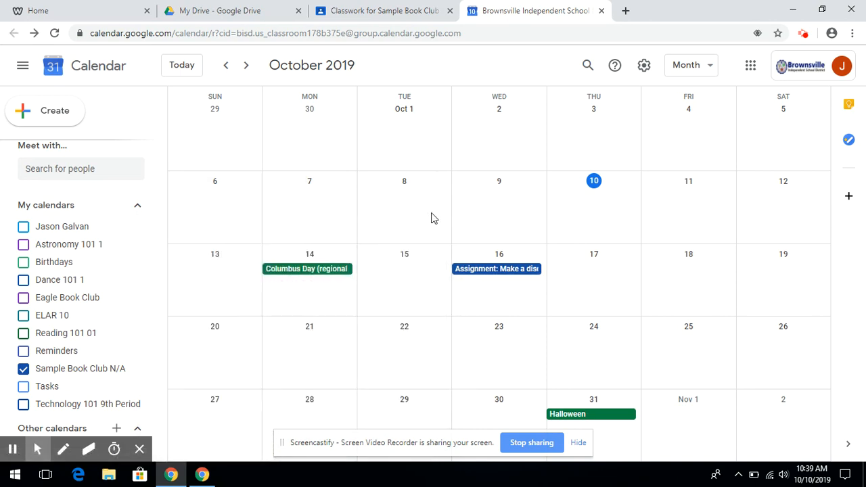
- Return to the Classroom stream and write the announcement "Hey guys, don't forget to make your discussion posts for this week's reading!!!"
left_click(359, 9)
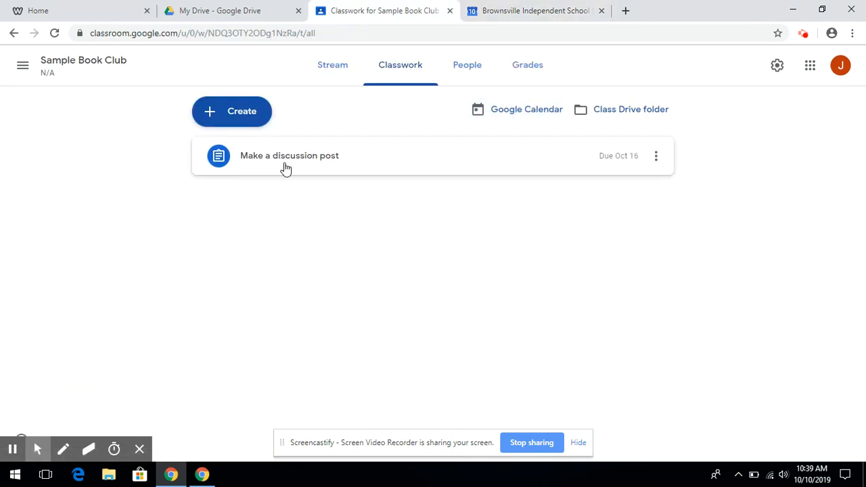
left_click(326, 64)
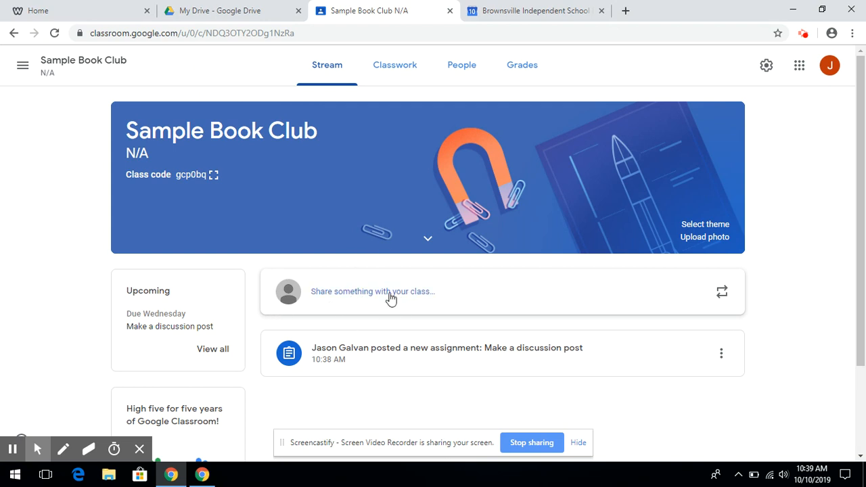
left_click(462, 300)
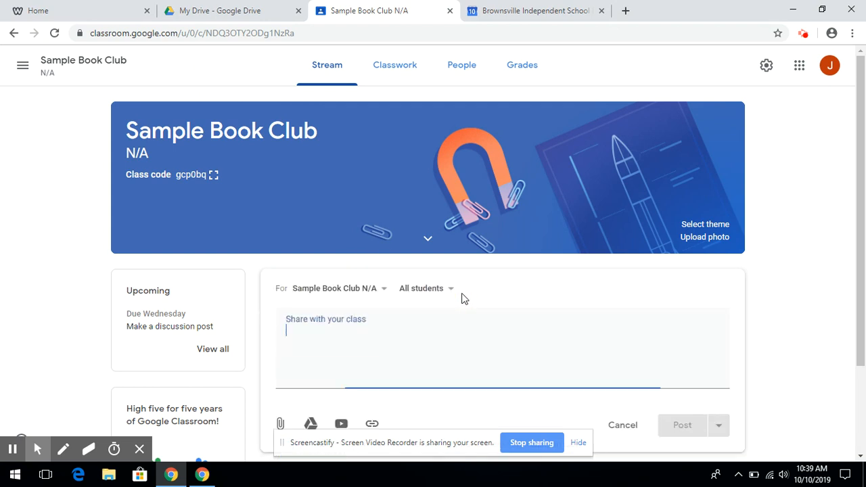
type("Hey guys, don")
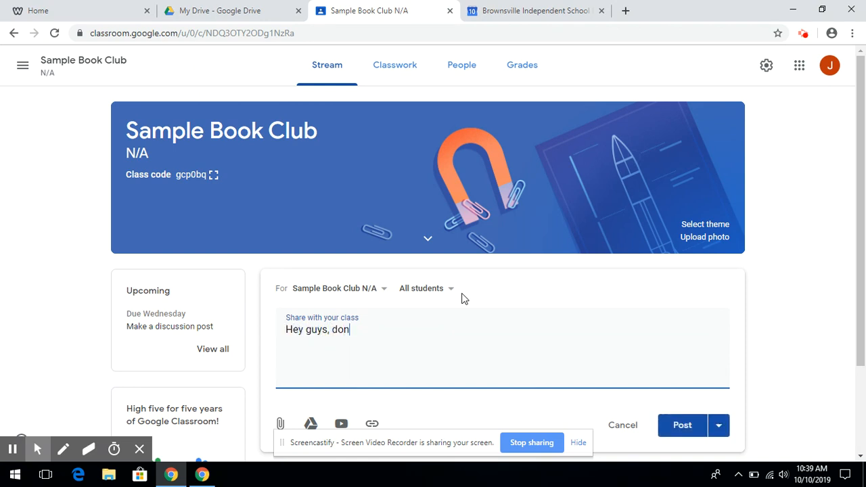
type("'t forget to make")
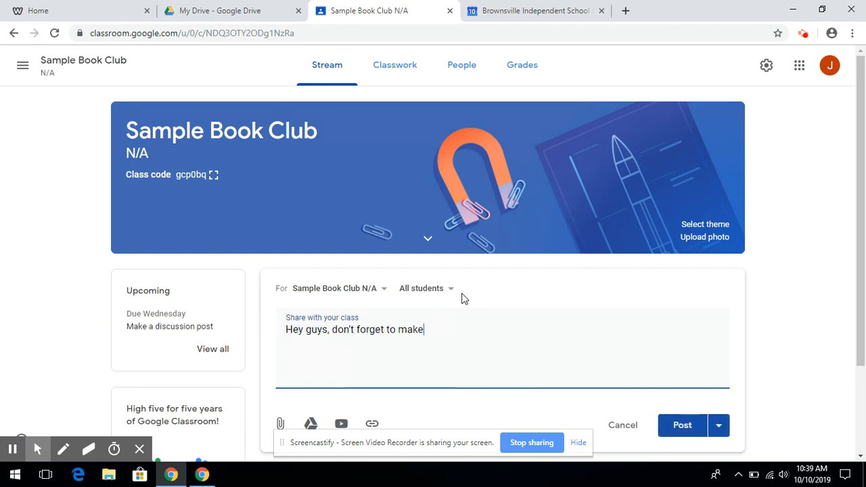
type(" your discussion posts for this week's reading!!!")
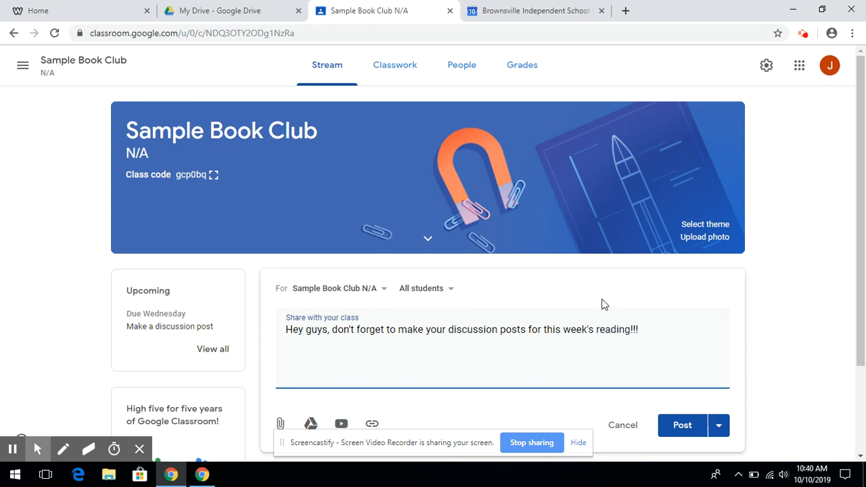
- Attach "Oct 7, 2019 4:38 PM.webm" from the Screencastify folder in My Drive and post the announcement to all students
left_click(310, 423)
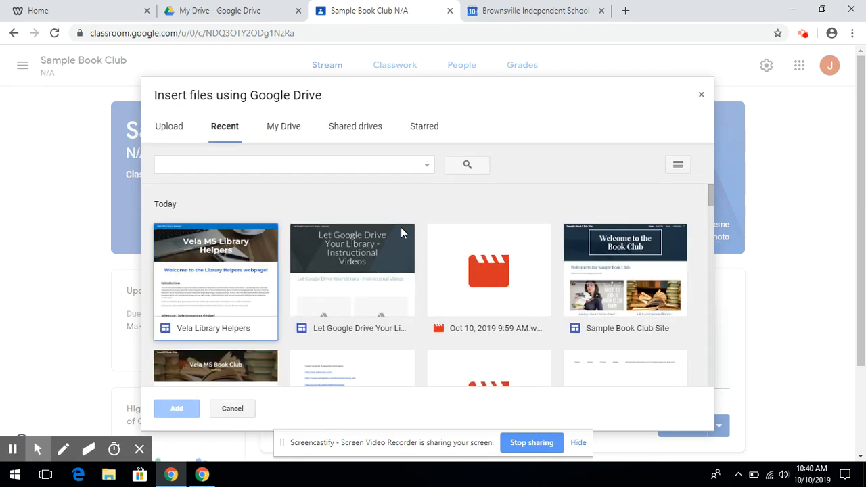
left_click(288, 128)
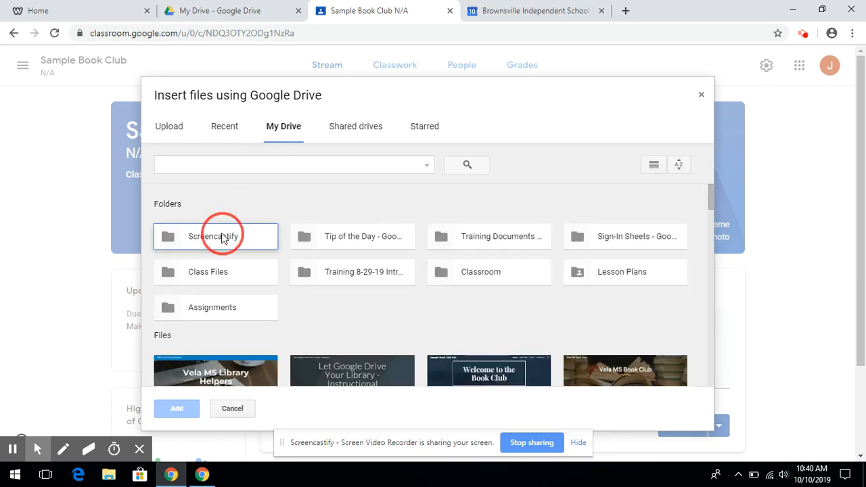
double_click(222, 238)
scroll(336, 361, "down", 3)
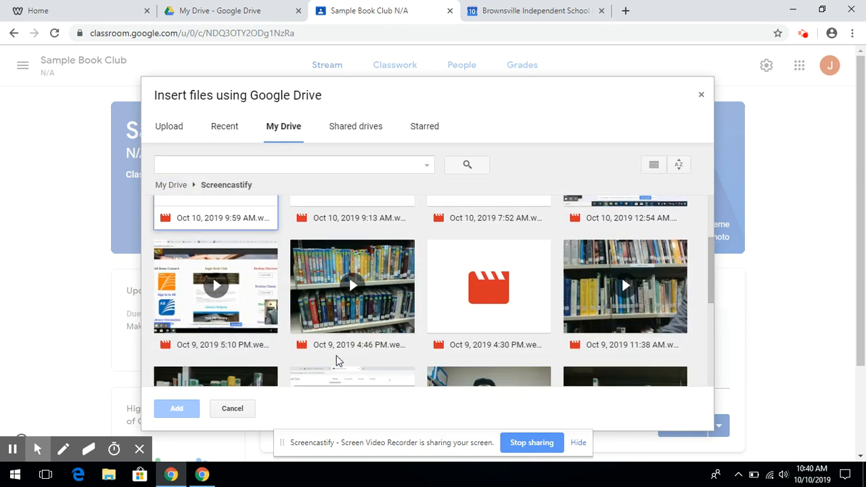
scroll(336, 360, "down", 5)
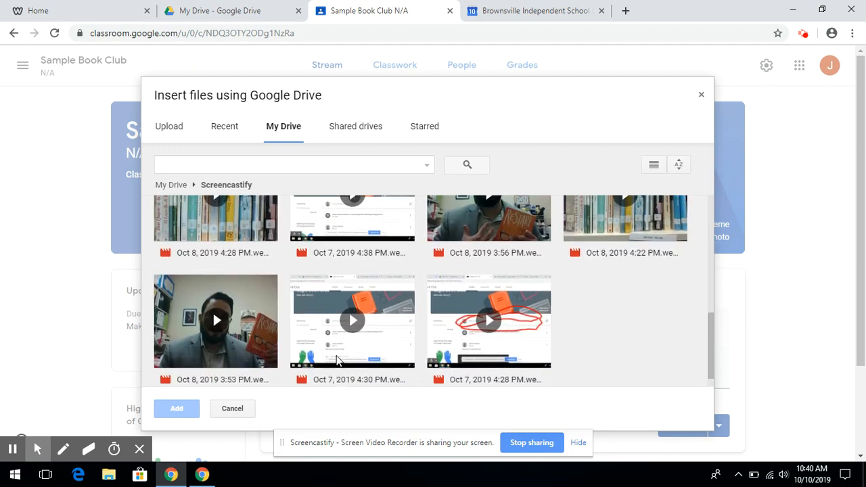
scroll(336, 361, "up", 1)
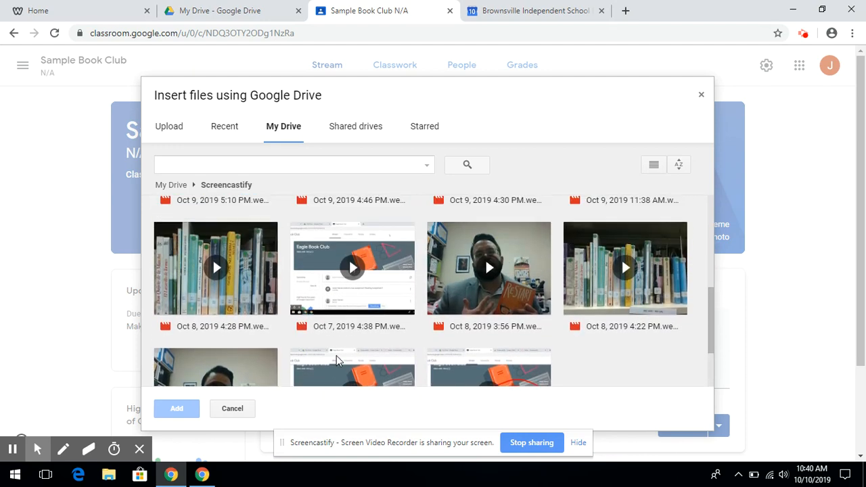
left_click(395, 270)
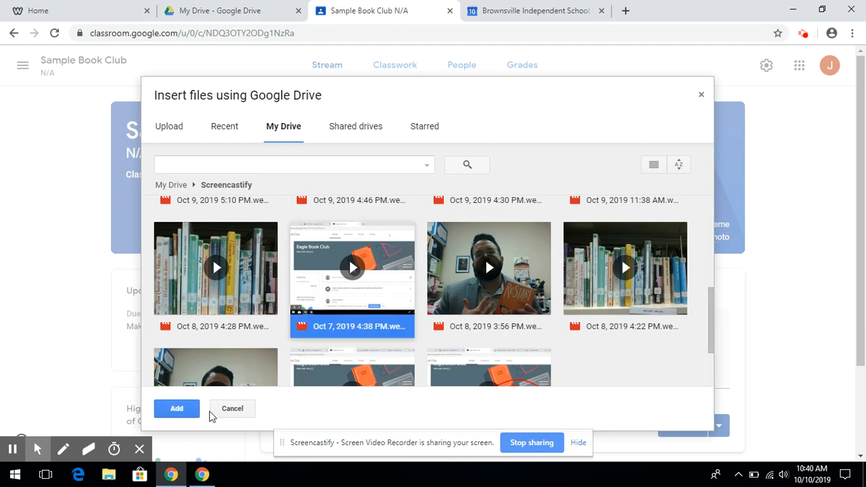
left_click(191, 413)
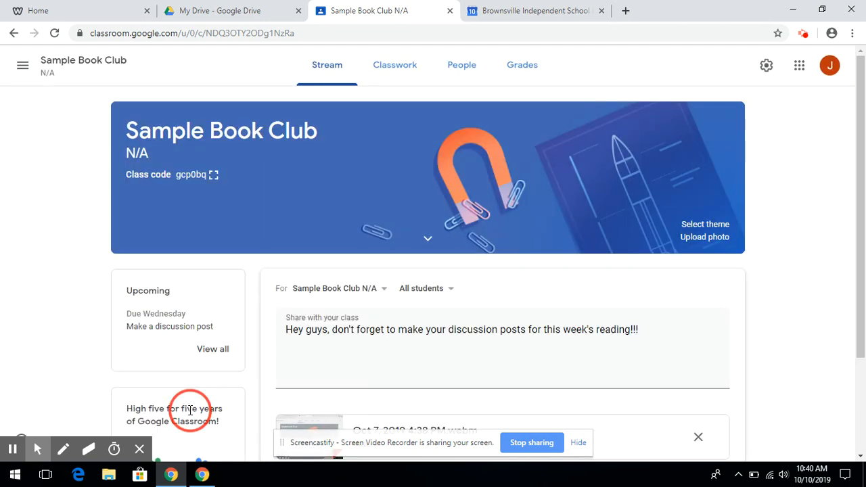
scroll(661, 347, "down", 2)
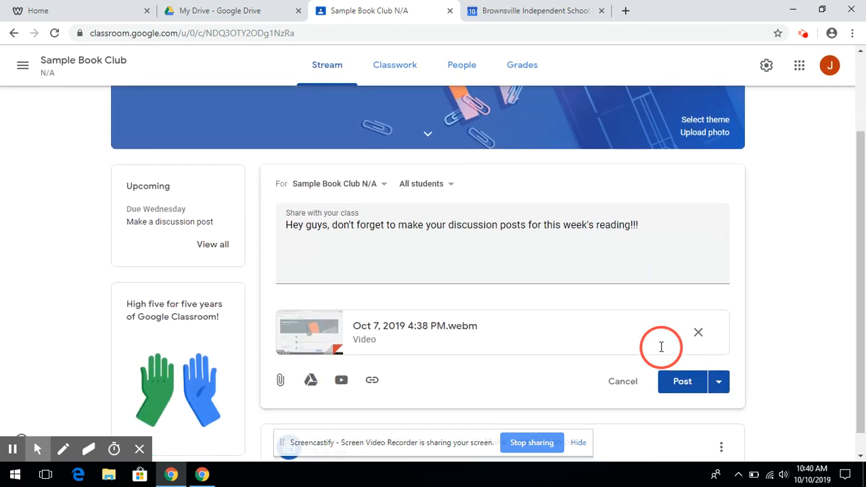
left_click(679, 355)
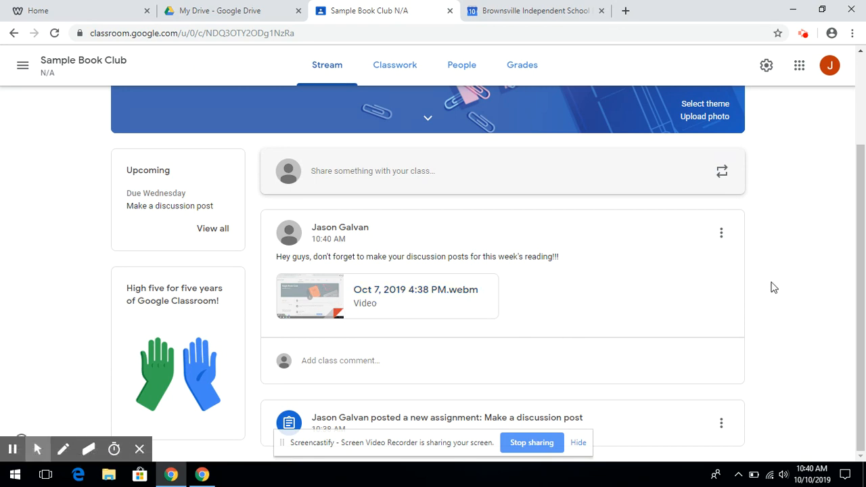
- Review the class stream and the types of classwork that can be created, without creating anything
left_click_drag(857, 241, 856, 311)
scroll(630, 290, "up", 2)
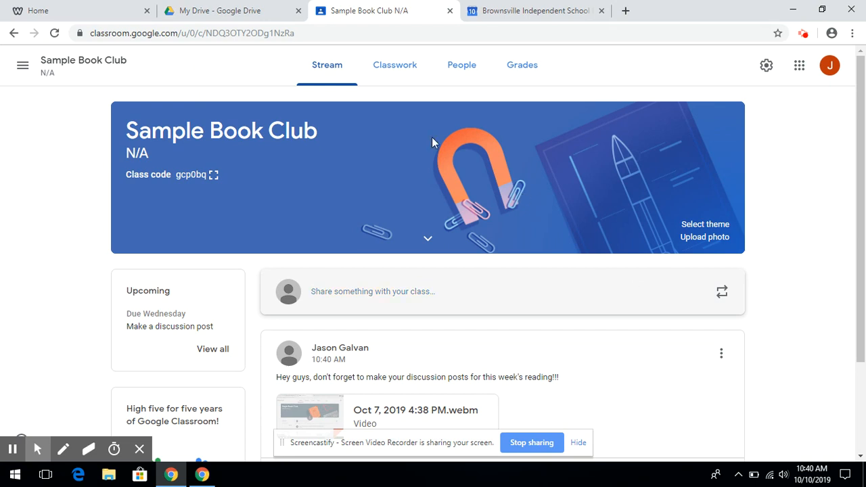
left_click(403, 67)
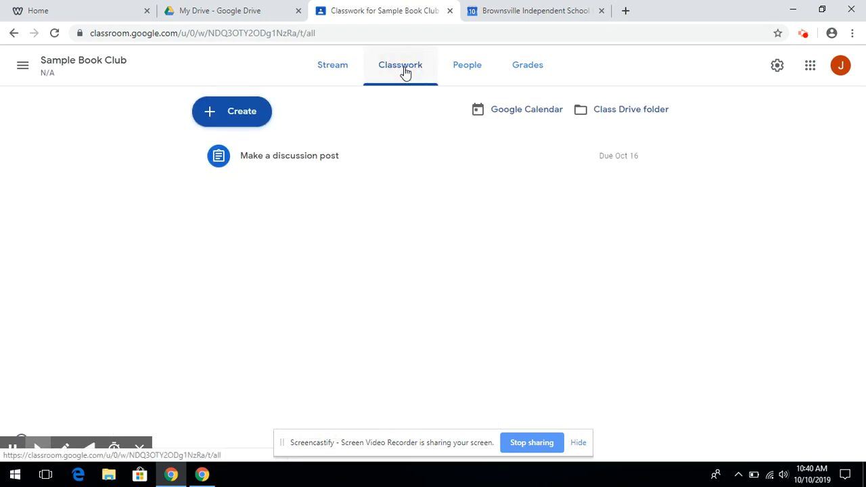
left_click(246, 123)
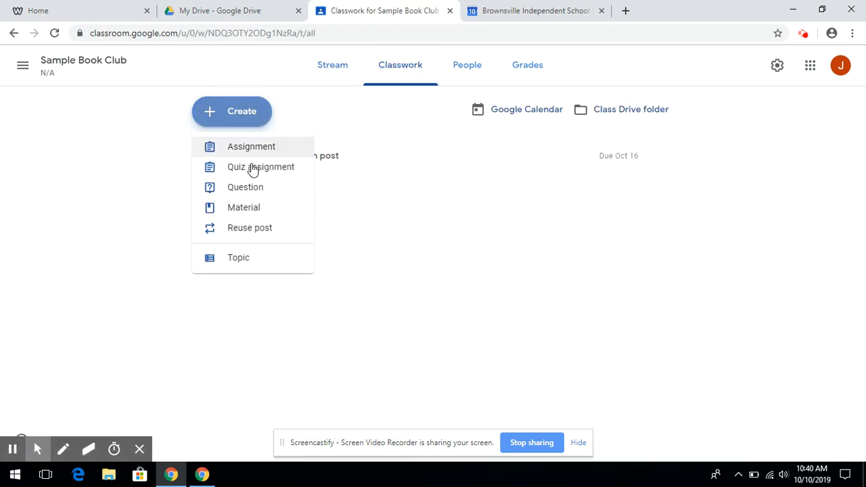
left_click(300, 302)
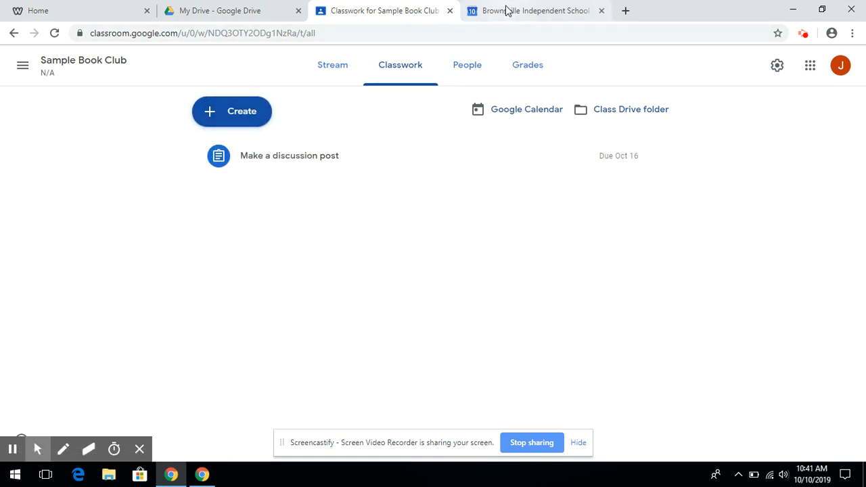
- Open Sample Book Club Site from Google Drive and delete the Astronomy 101 1 calendar block beside the survey on the home page
left_click(234, 5)
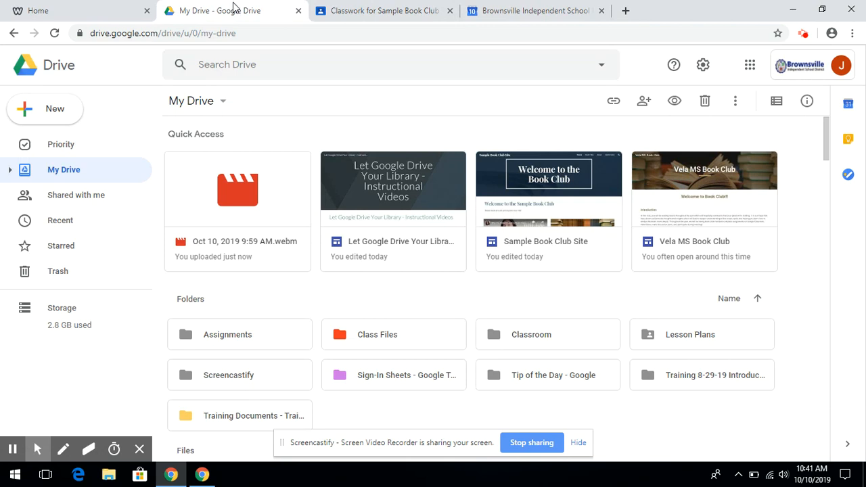
double_click(540, 214)
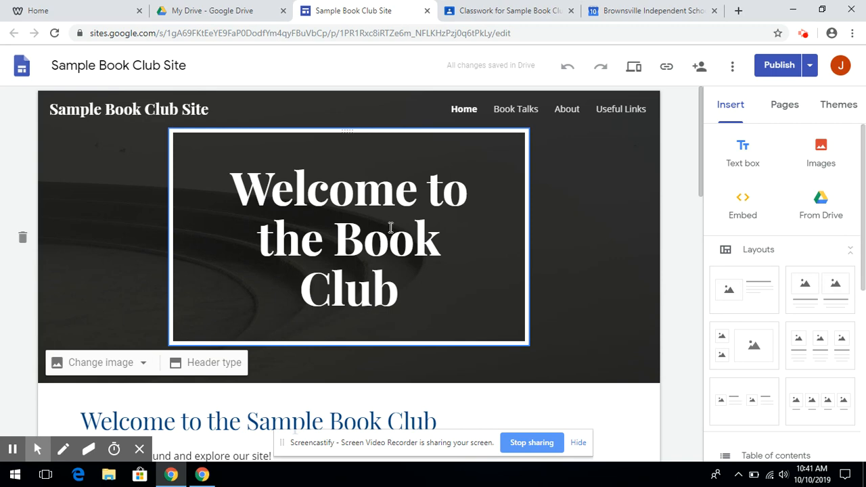
scroll(536, 300, "down", 10)
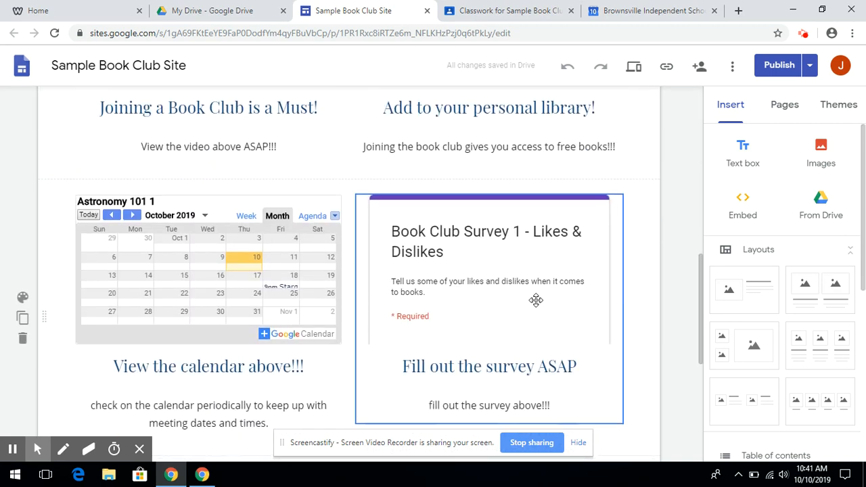
scroll(535, 301, "down", 1)
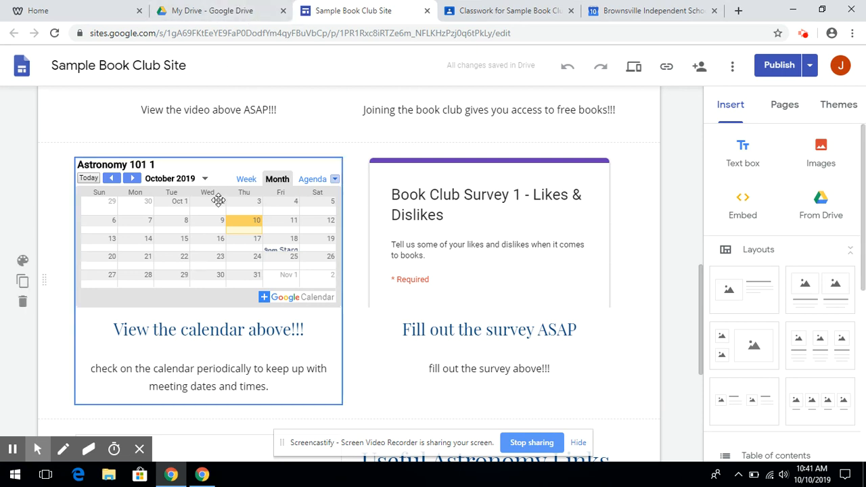
left_click(217, 199)
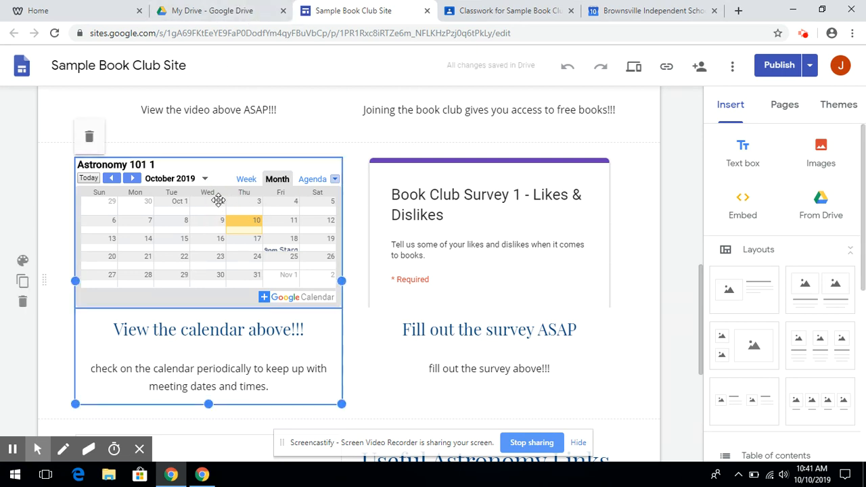
left_click(88, 140)
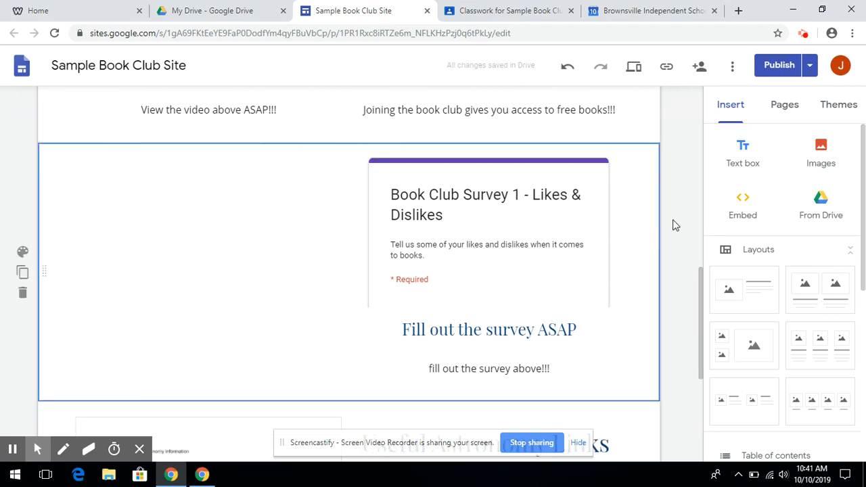
- Insert the Sample Book Club N/A calendar into the site's home page
left_click(833, 214)
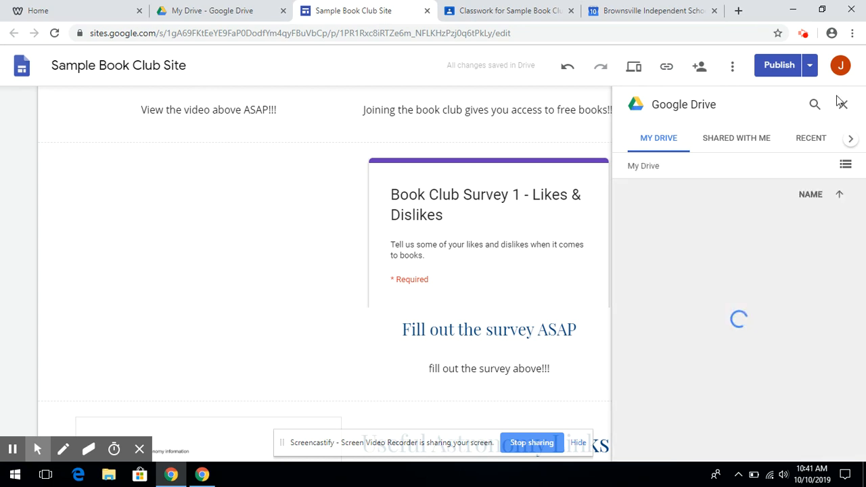
left_click(843, 106)
scroll(776, 247, "down", 5)
scroll(777, 248, "down", 1)
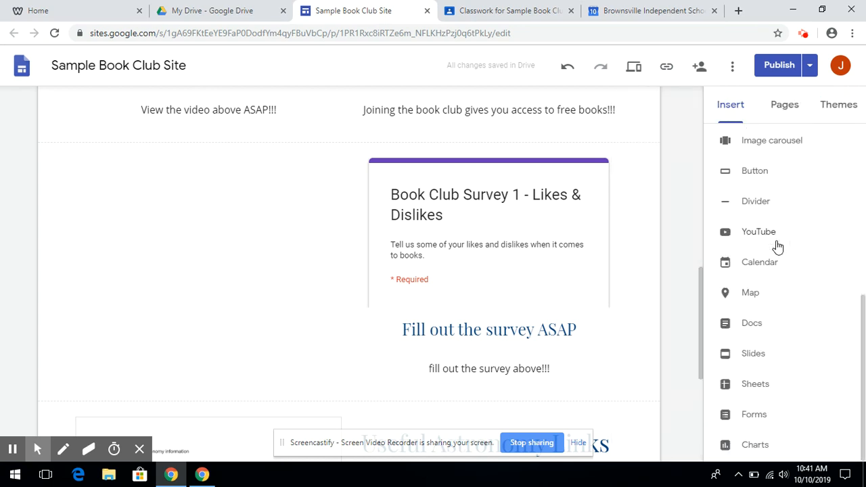
left_click(763, 265)
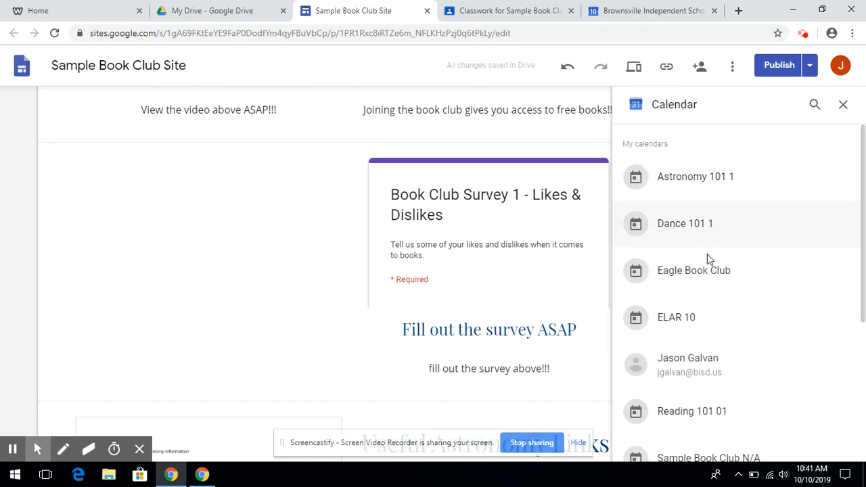
scroll(695, 311, "down", 3)
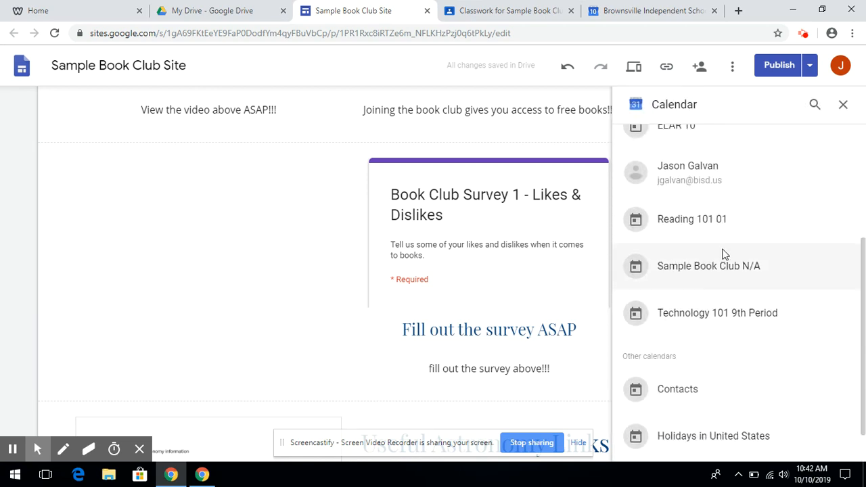
left_click(722, 263)
left_click(832, 444)
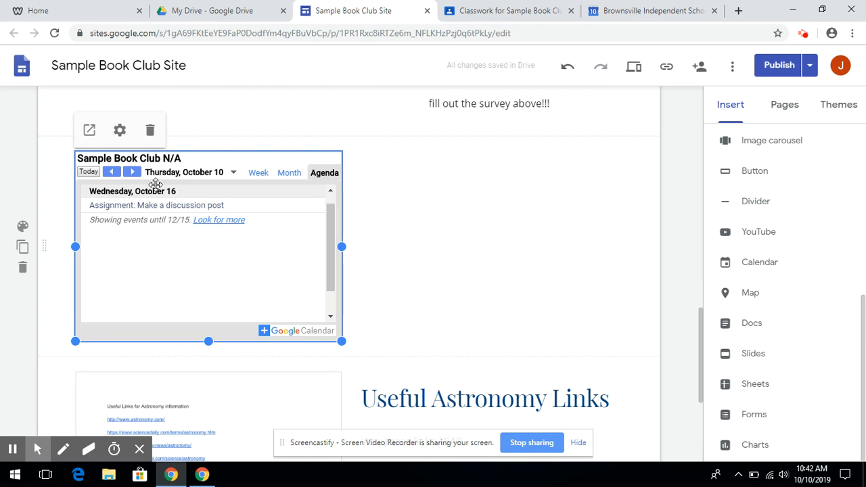
- Set the view mode of the embedded Sample Book Club N/A calendar to Month
left_click(119, 133)
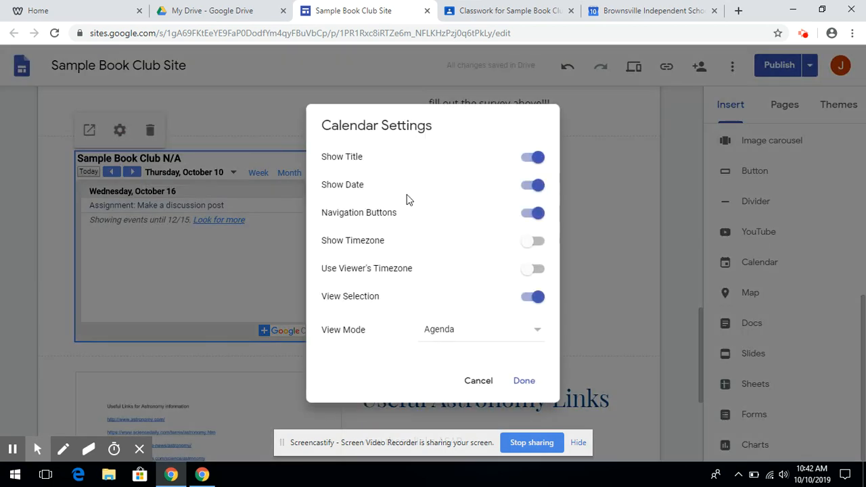
left_click(448, 334)
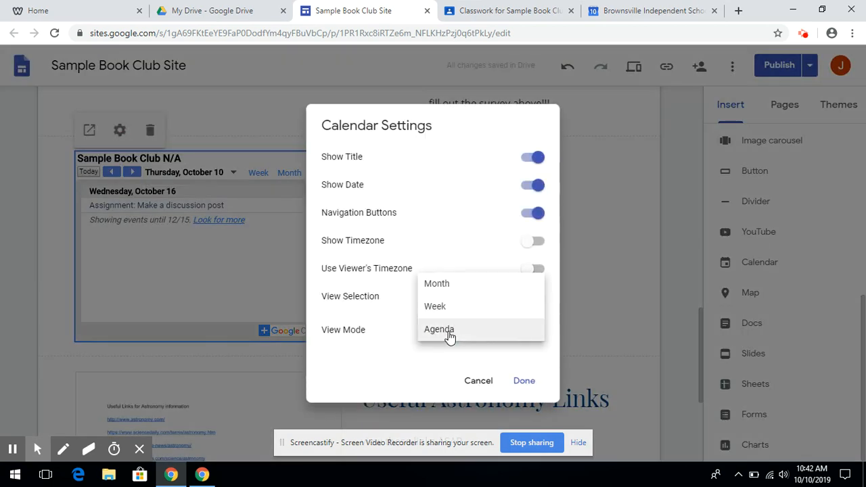
left_click(445, 284)
left_click(522, 380)
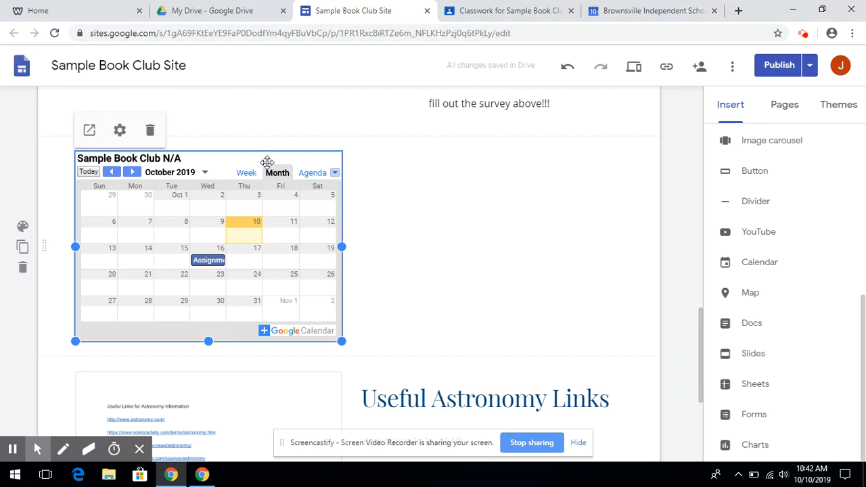
- Switch to Google Drive and open Google Calendar from there, bringing the list of own calendars into view
left_click(226, 8)
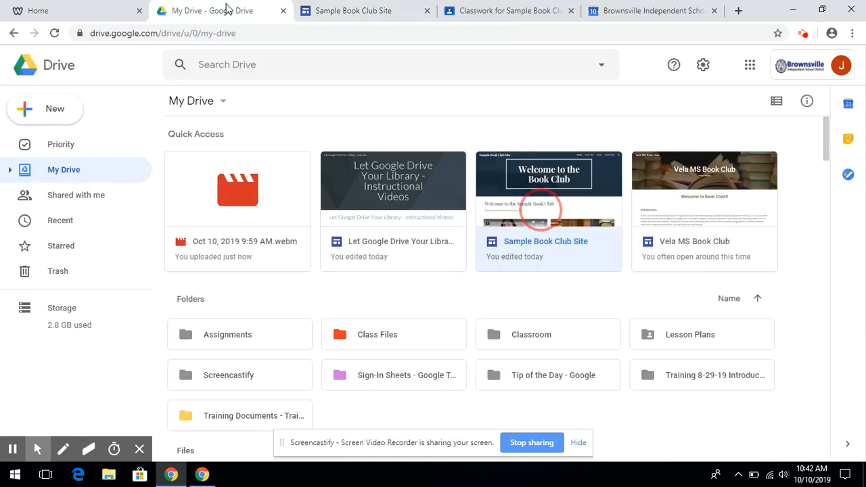
left_click(748, 64)
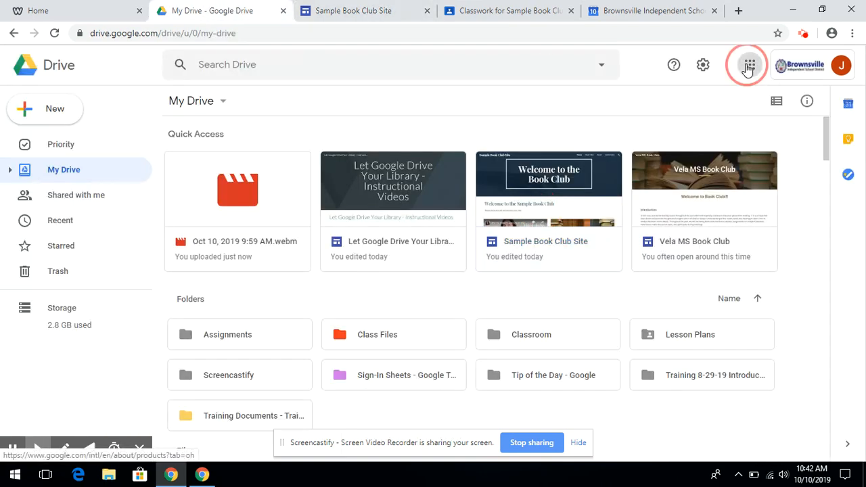
left_click(762, 242)
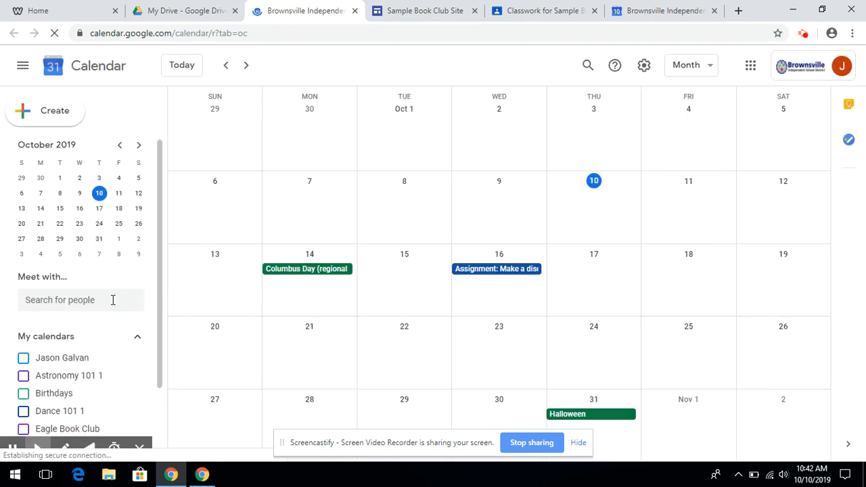
scroll(112, 301, "down", 1)
scroll(111, 304, "down", 3)
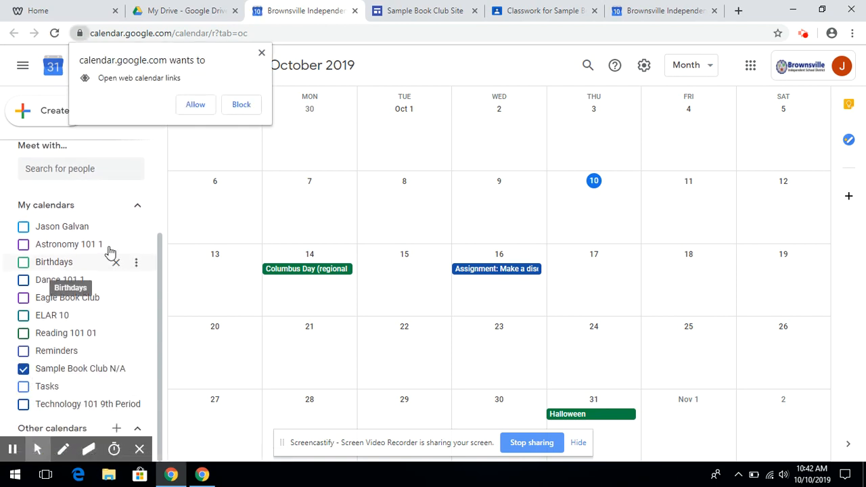
- Allow calendar.google.com to open web calendar links and minimize the Windows Settings window
left_click(195, 106)
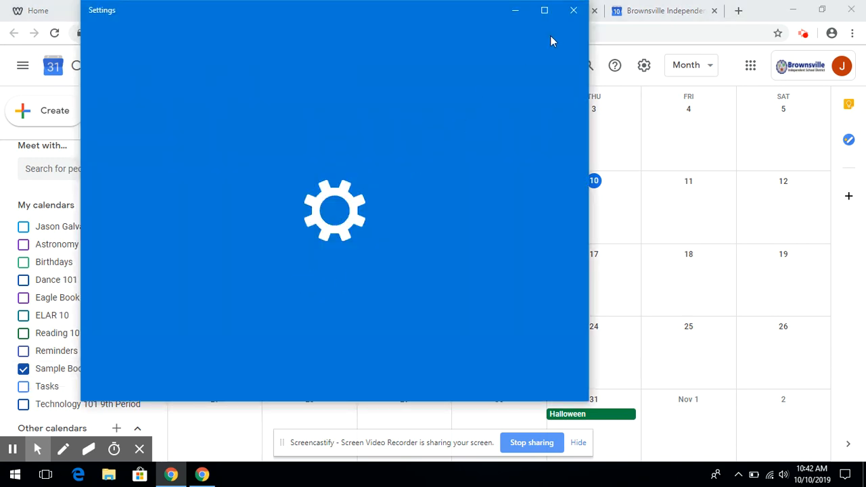
left_click(573, 9)
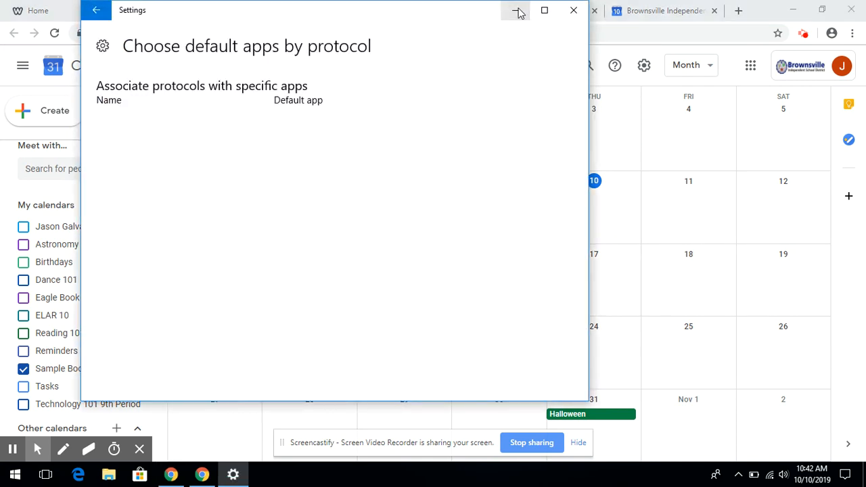
left_click(518, 12)
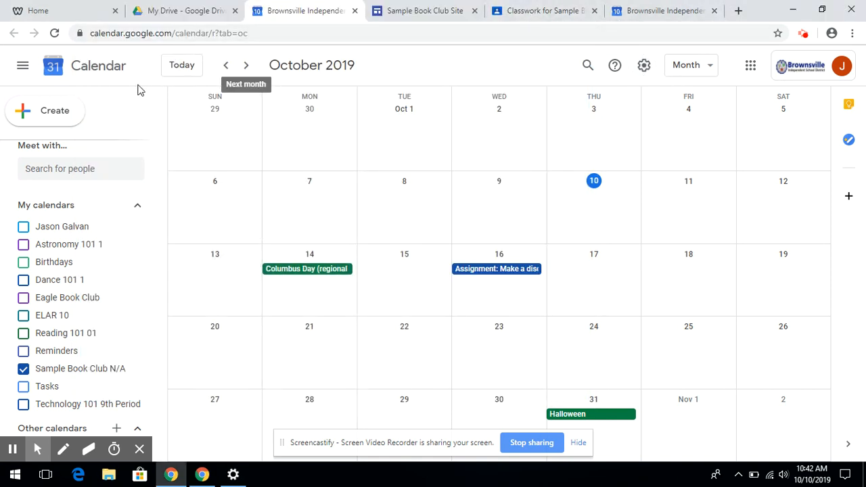
- Open the calendar settings for the Sample Book Club N/A calendar
left_click(644, 66)
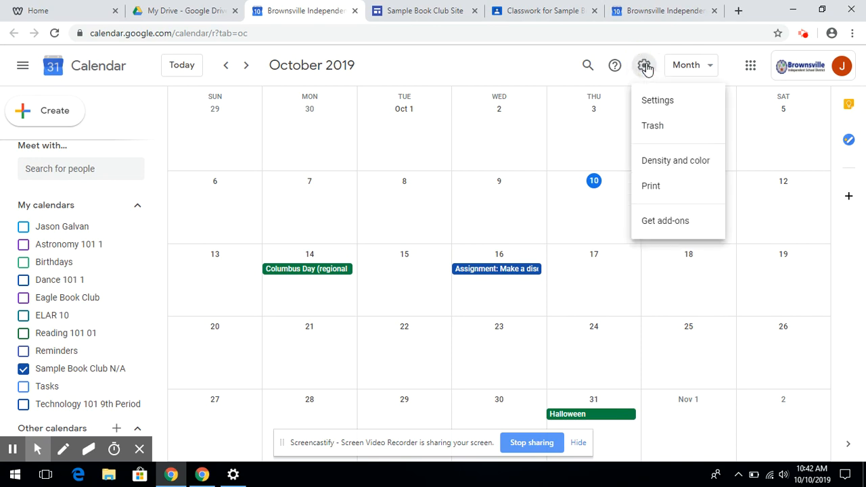
left_click(656, 101)
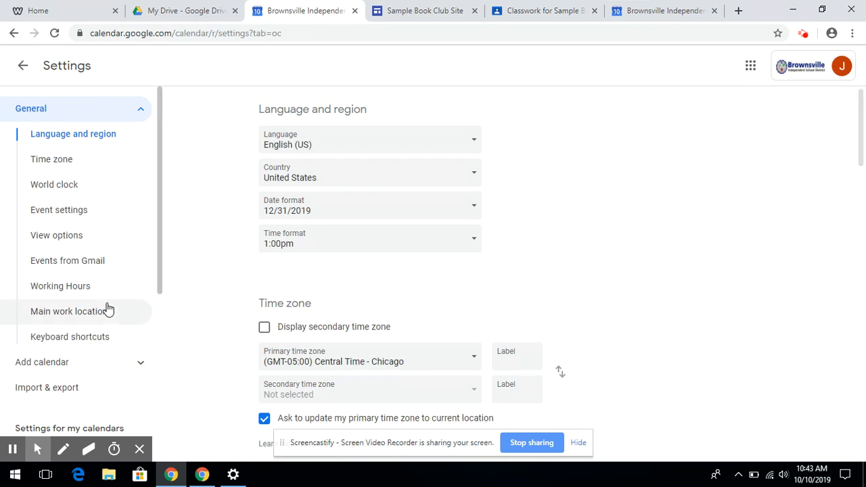
scroll(106, 305, "down", 5)
left_click(68, 203)
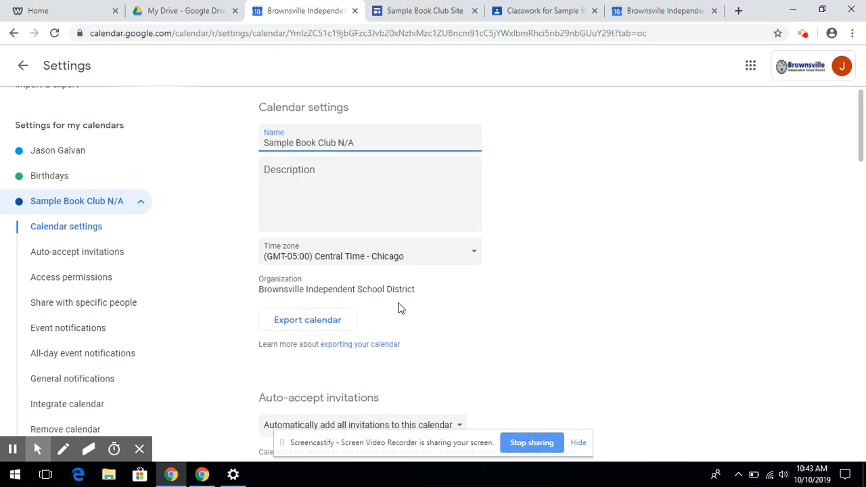
- Make the Sample Book Club N/A calendar available to the public in its access permissions and accept the warning
scroll(397, 308, "down", 7)
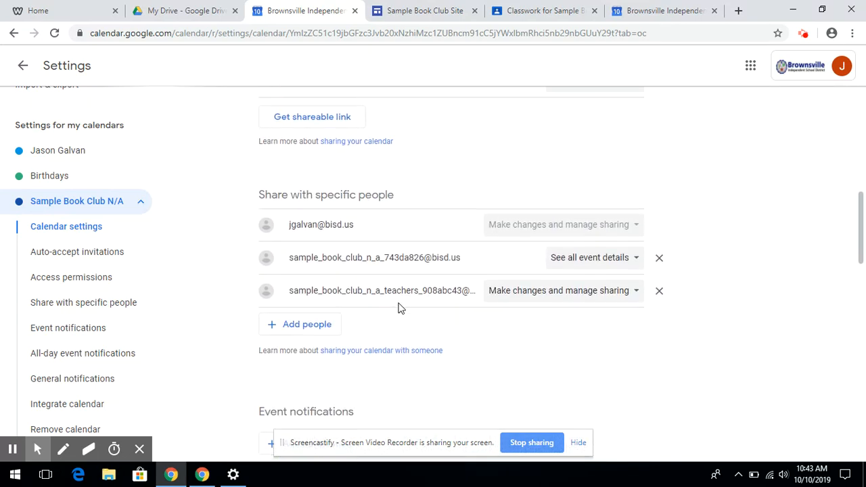
scroll(397, 308, "up", 5)
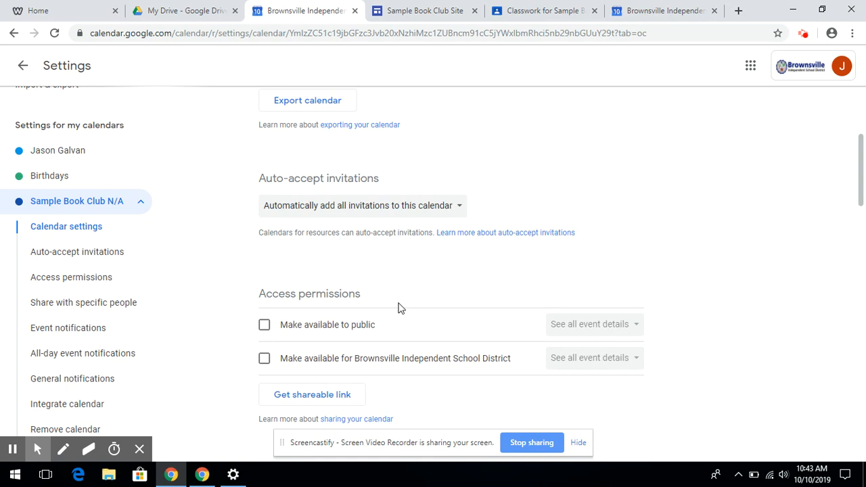
left_click_drag(258, 298, 379, 301)
left_click(385, 284)
left_click(263, 325)
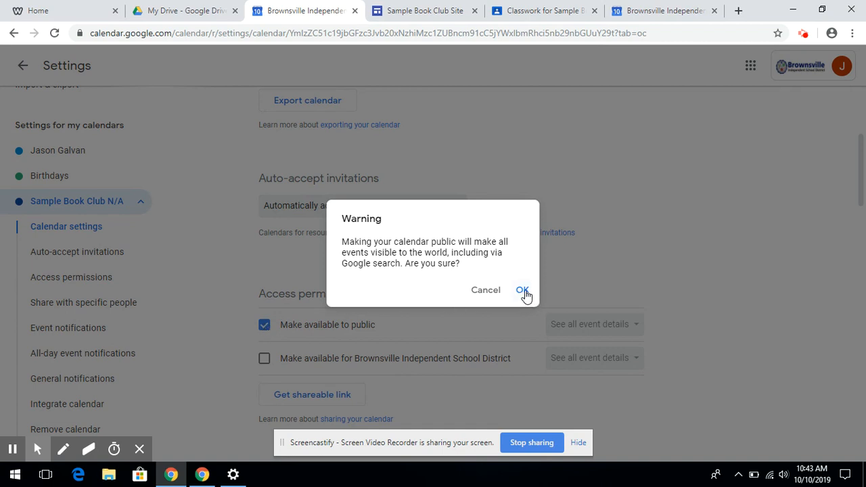
left_click(522, 291)
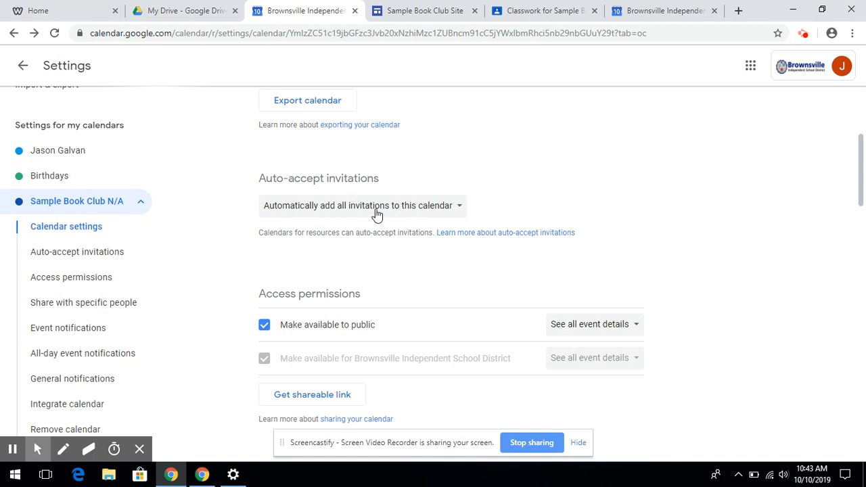
- Publish Sample Book Club Site and check the October 16 assignment's details in the calendar on the published home page
left_click(424, 11)
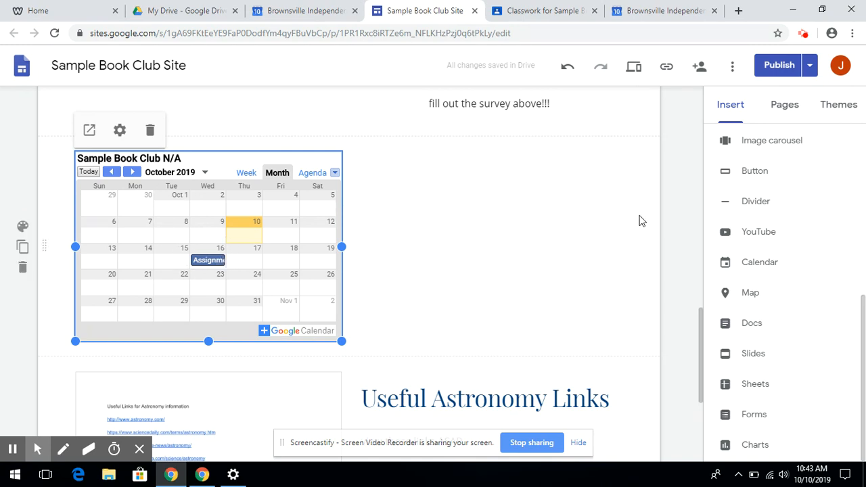
left_click(777, 65)
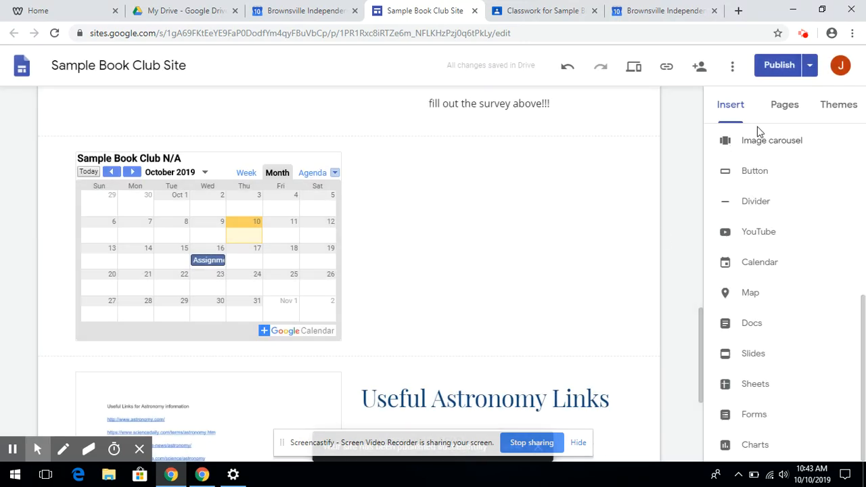
left_click(816, 65)
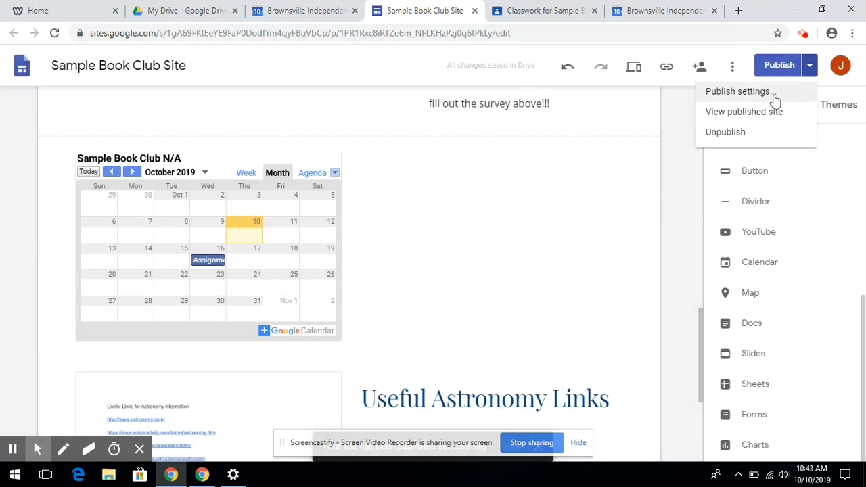
left_click(760, 112)
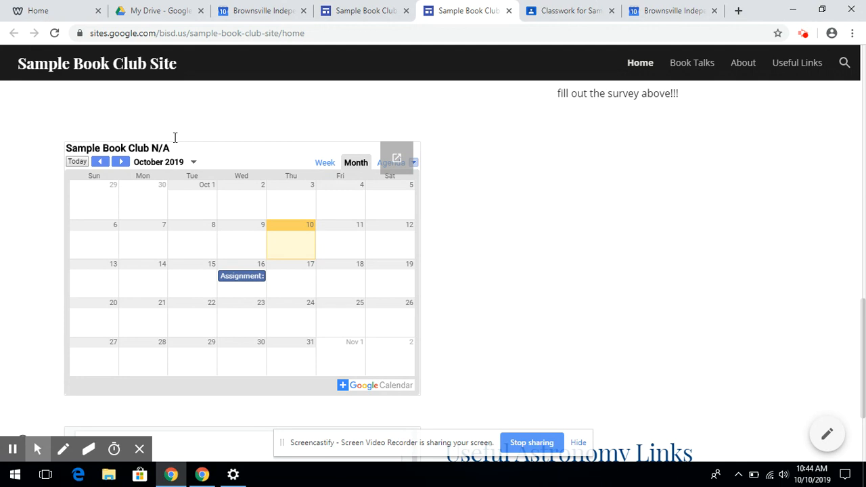
left_click(253, 276)
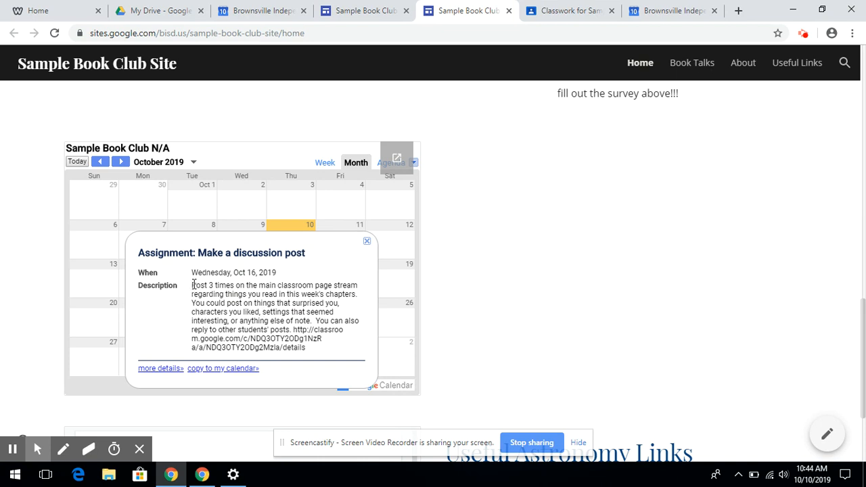
left_click(366, 243)
- Switch to Google Classroom and review the Sample Book Club class stream
left_click(567, 8)
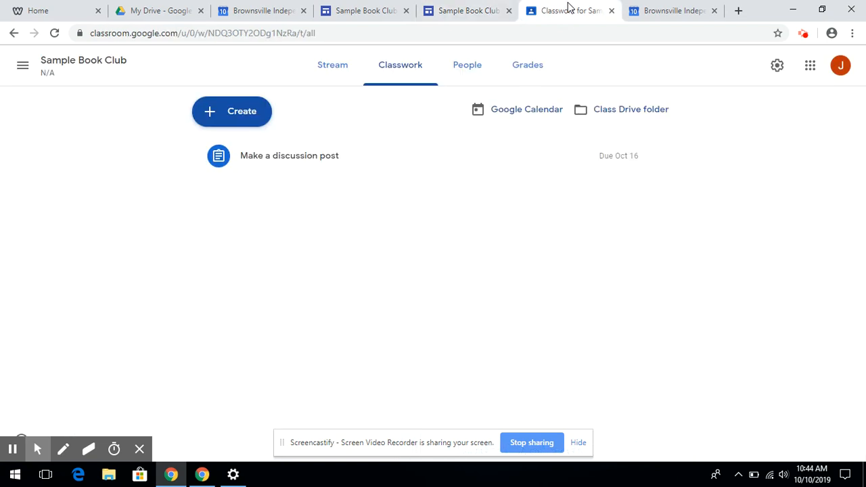
left_click(55, 62)
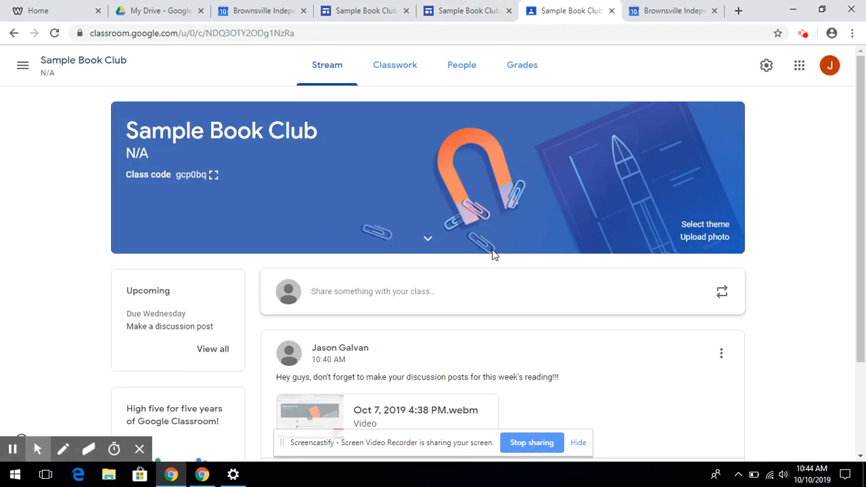
scroll(493, 253, "down", 1)
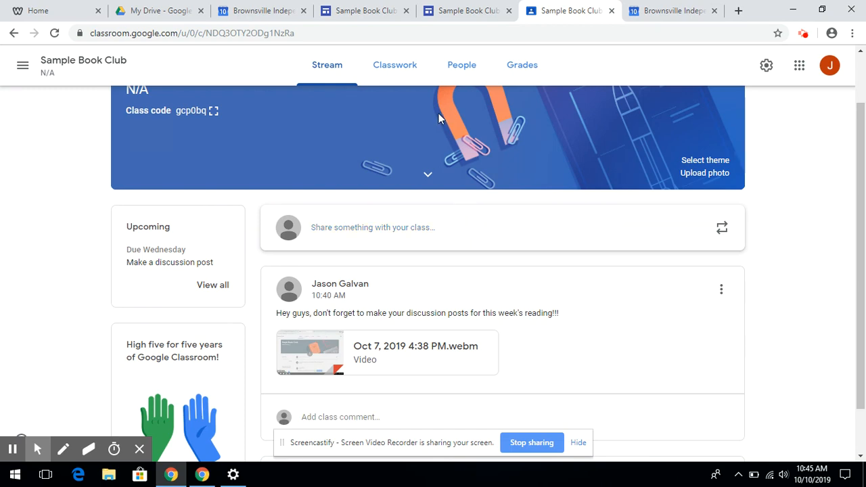
- Review the published site, its editor, the October 2019 calendar in Google Calendar and the Classroom stream without changing anything
left_click(470, 8)
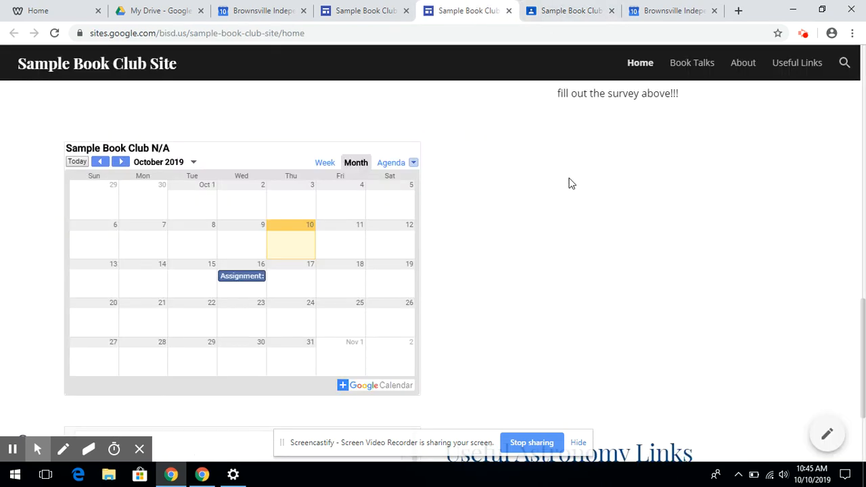
left_click(365, 10)
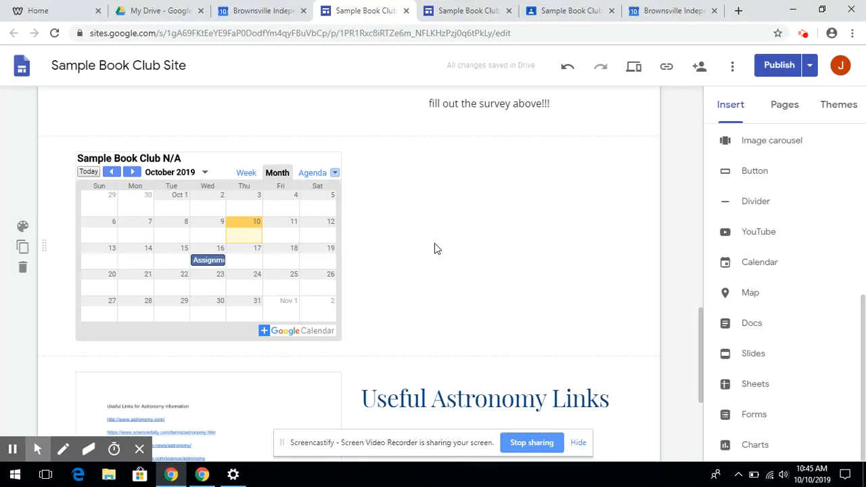
scroll(850, 192, "up", 10)
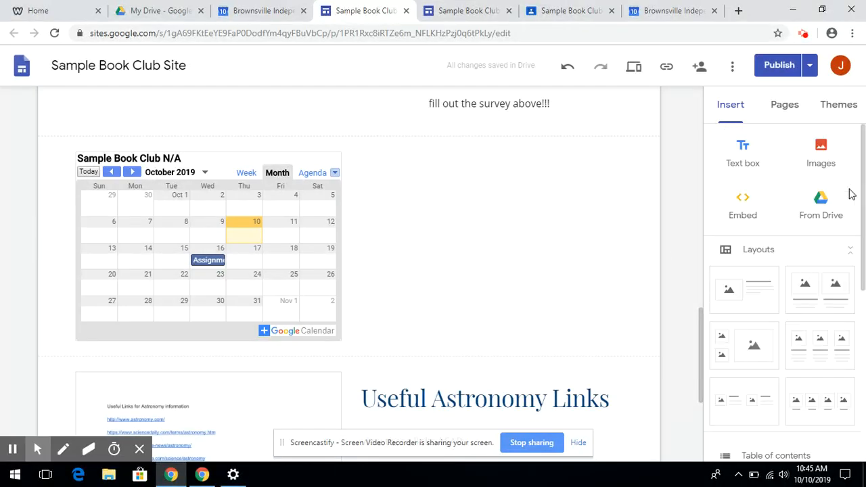
left_click(471, 12)
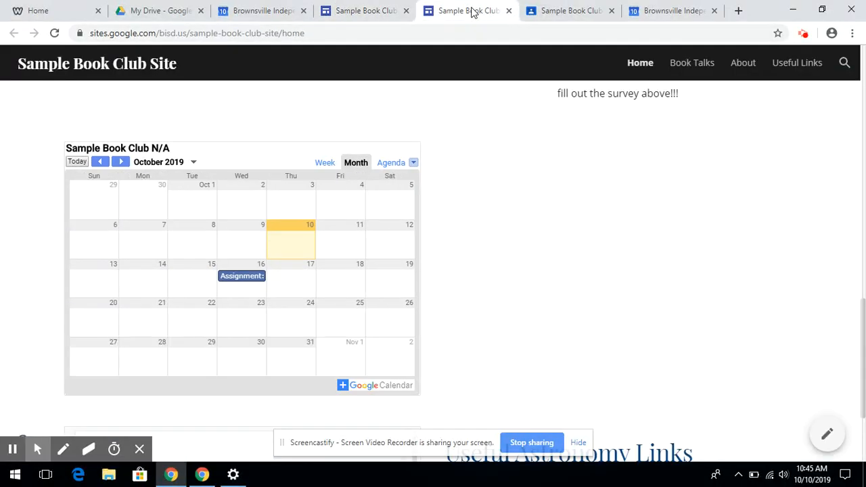
left_click(252, 6)
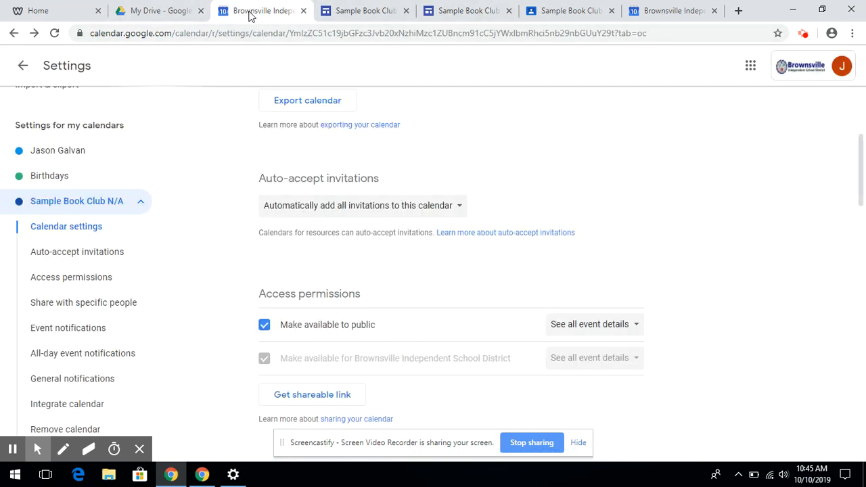
left_click(23, 66)
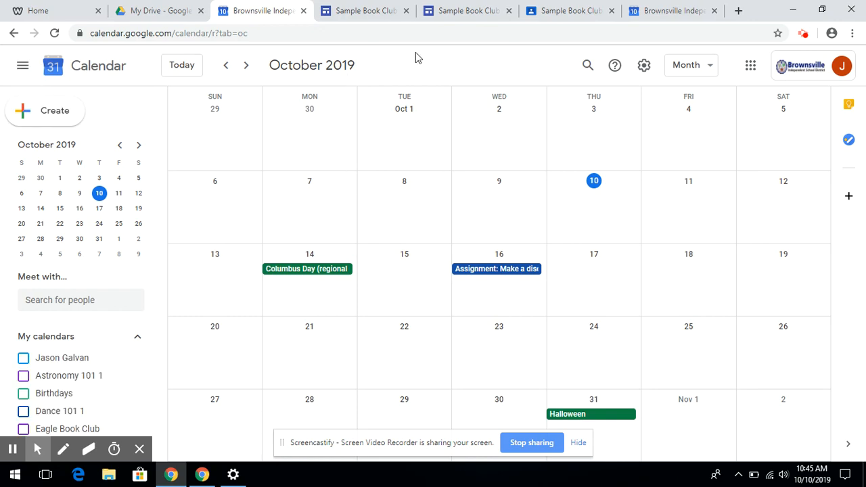
left_click(387, 15)
scroll(379, 227, "up", 10)
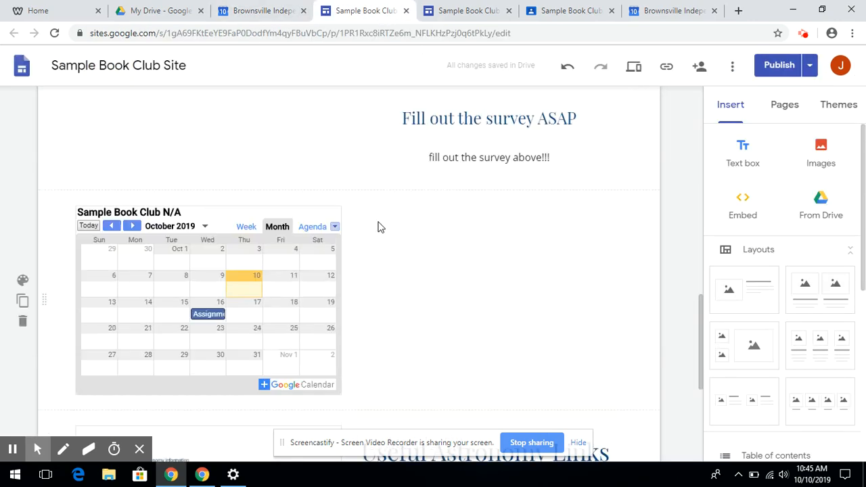
scroll(378, 227, "up", 5)
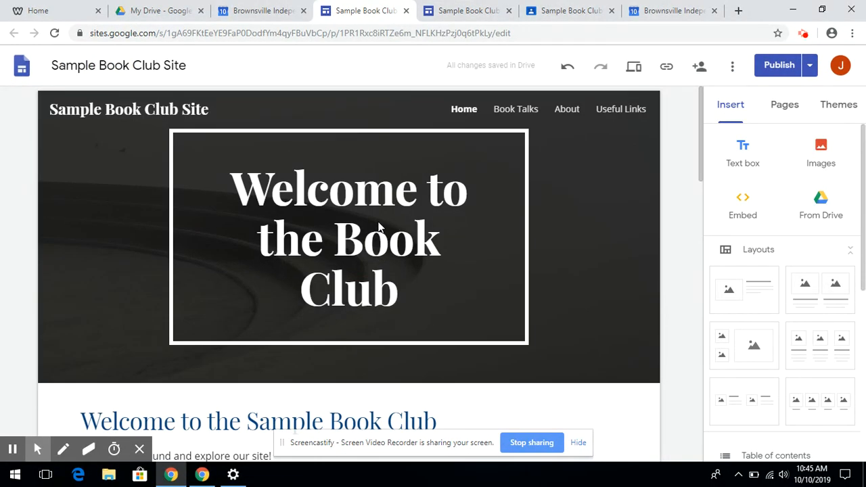
left_click(567, 9)
scroll(492, 126, "up", 2)
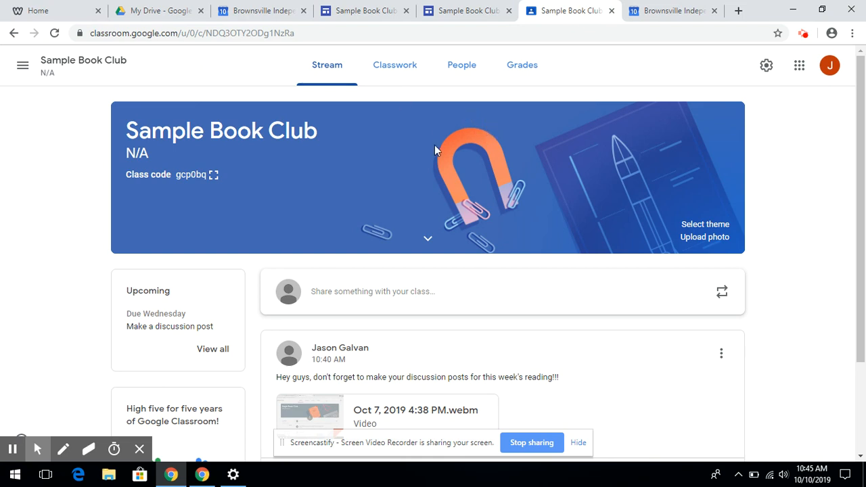
left_click(803, 34)
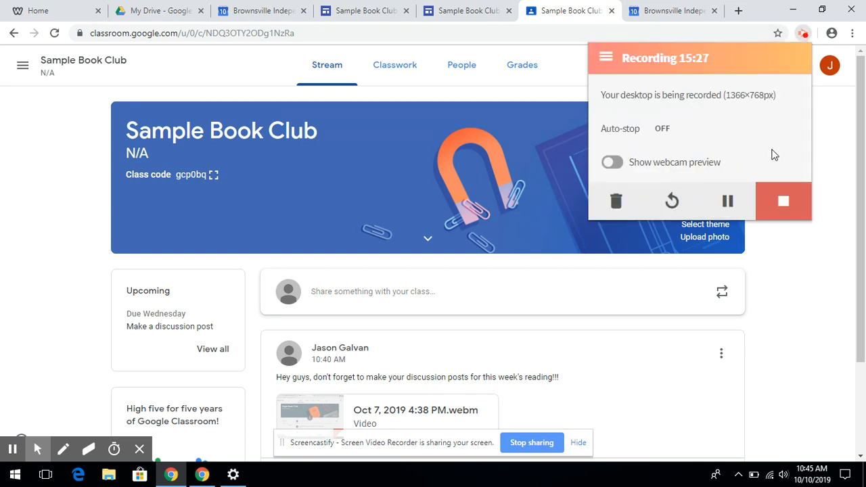